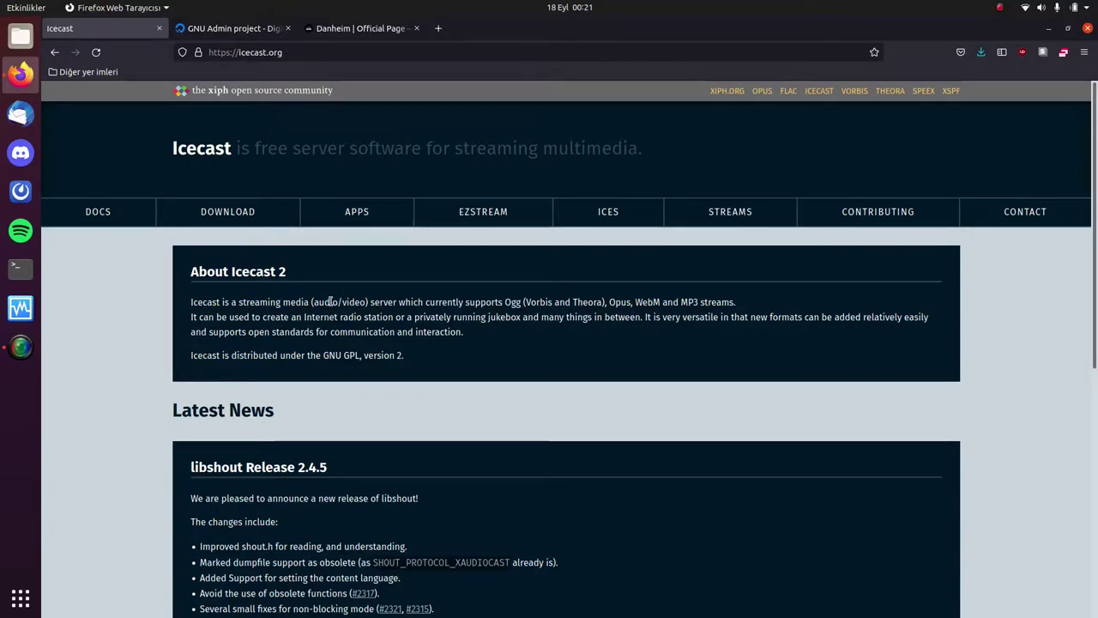
Highlight the supported stream formats and the GNU GPL licence sentence on the Icecast site.
{"action": "left_click_drag", "start_coordinate": [492, 307], "coordinate": [654, 305]}
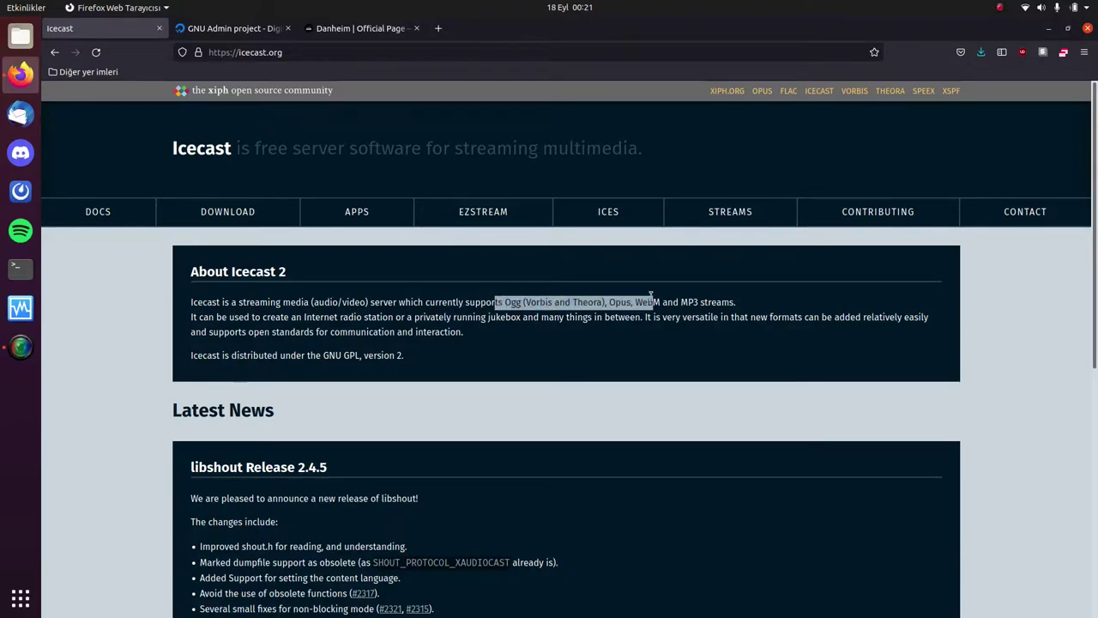
{"action": "left_click_drag", "start_coordinate": [429, 358], "coordinate": [207, 357]}
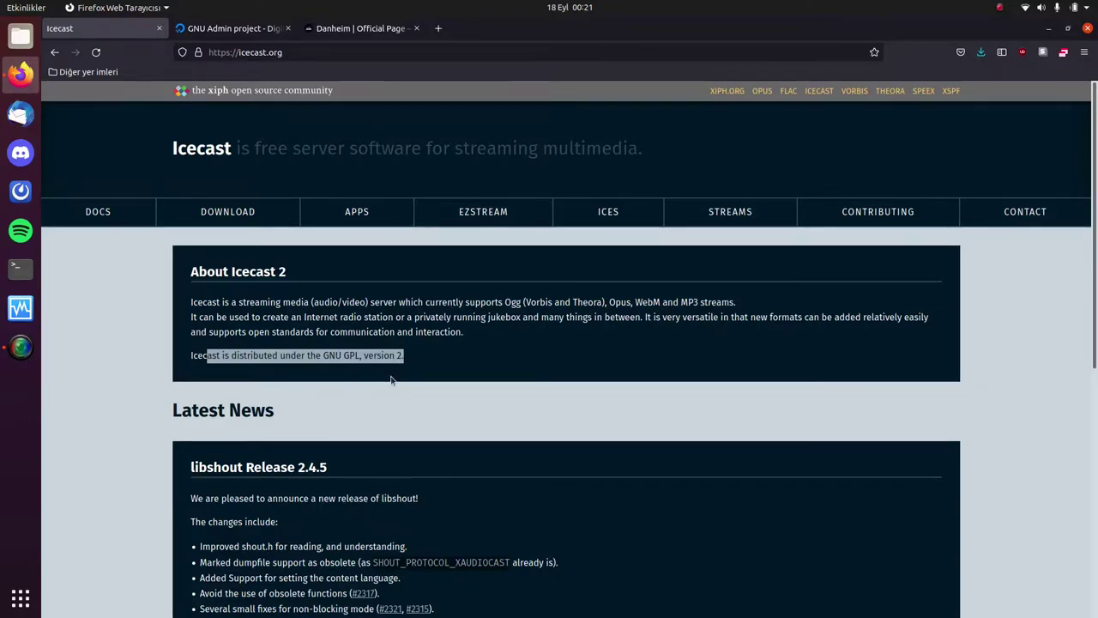
{"action": "left_click", "coordinate": [391, 378]}
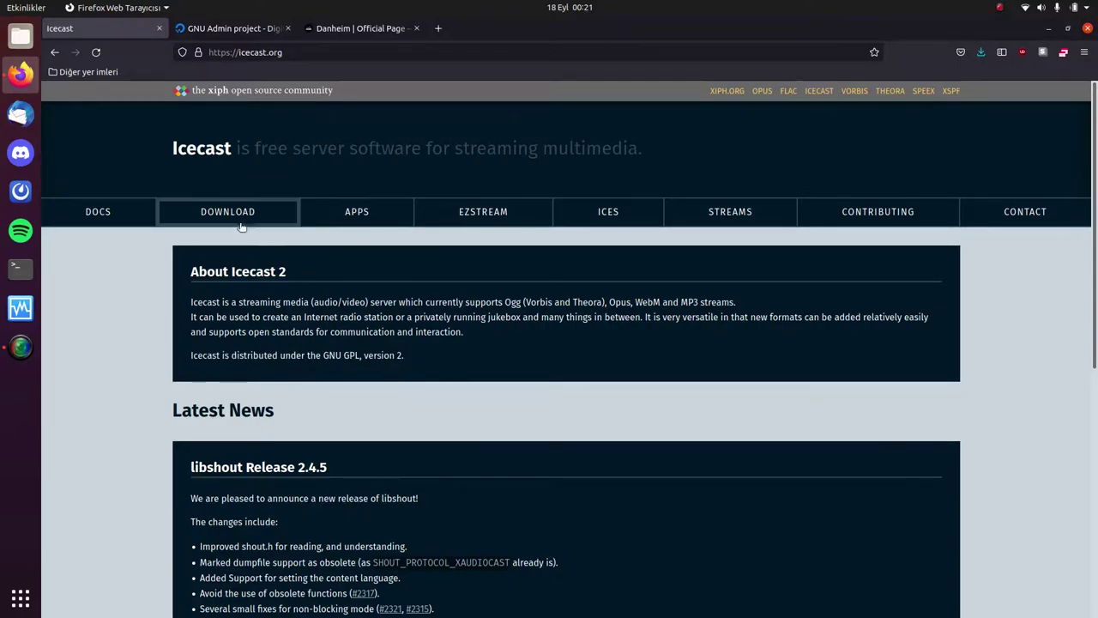
Find Debian's icecast2 package under Official packages, then return to the GNU Admin project.
{"action": "left_click", "coordinate": [253, 215]}
{"action": "scroll", "coordinate": [259, 249], "scroll_direction": "down", "scroll_amount": 2}
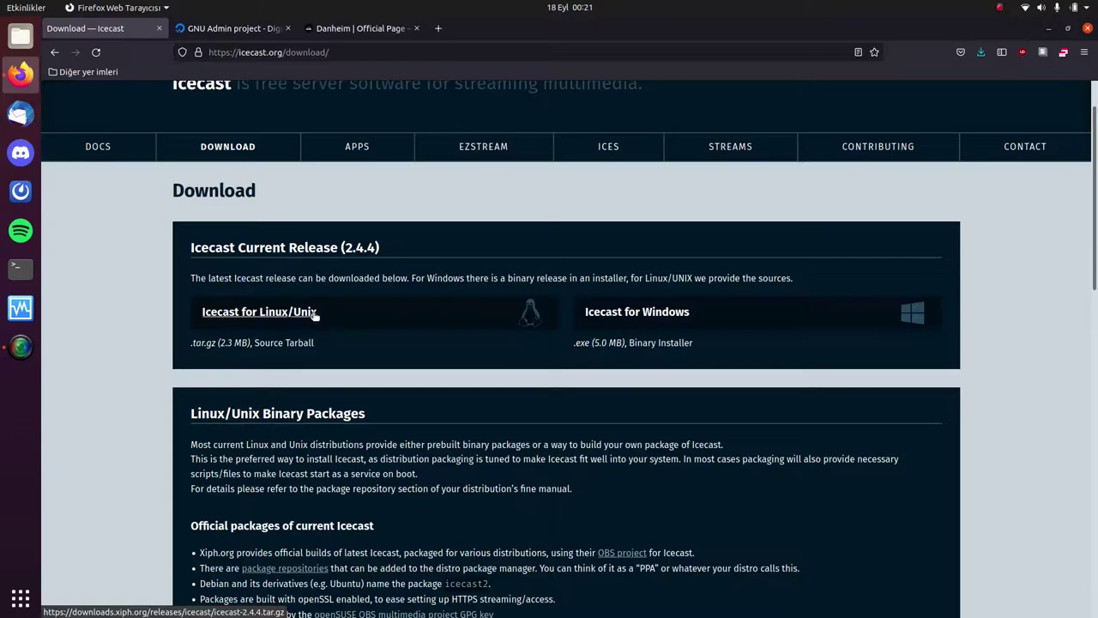
{"action": "scroll", "coordinate": [316, 316], "scroll_direction": "down", "scroll_amount": 3}
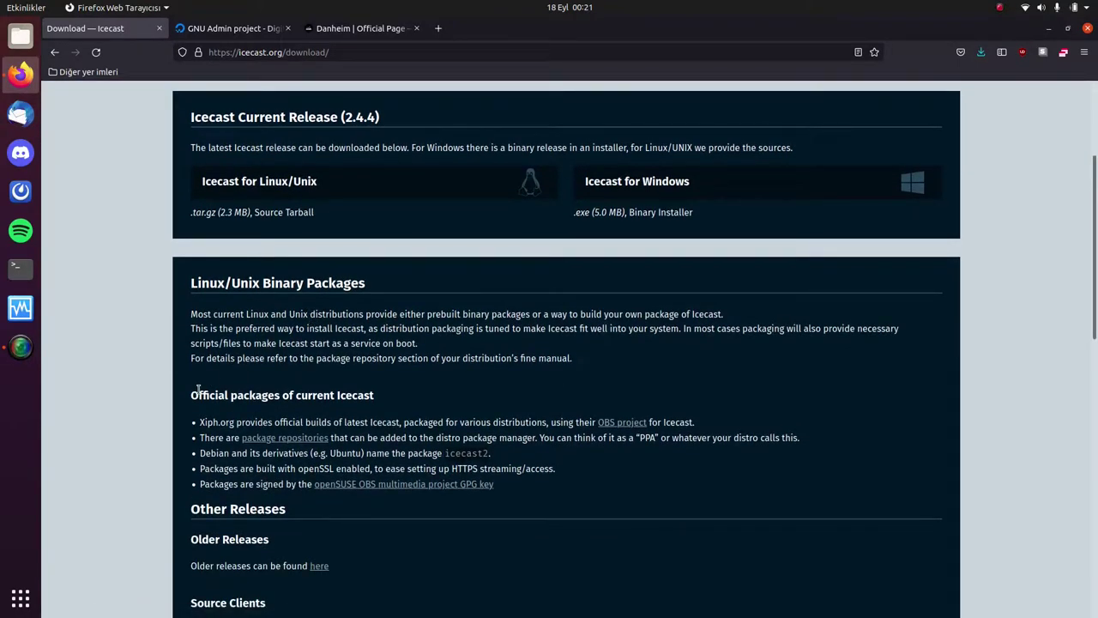
{"action": "left_click_drag", "start_coordinate": [190, 399], "coordinate": [400, 405]}
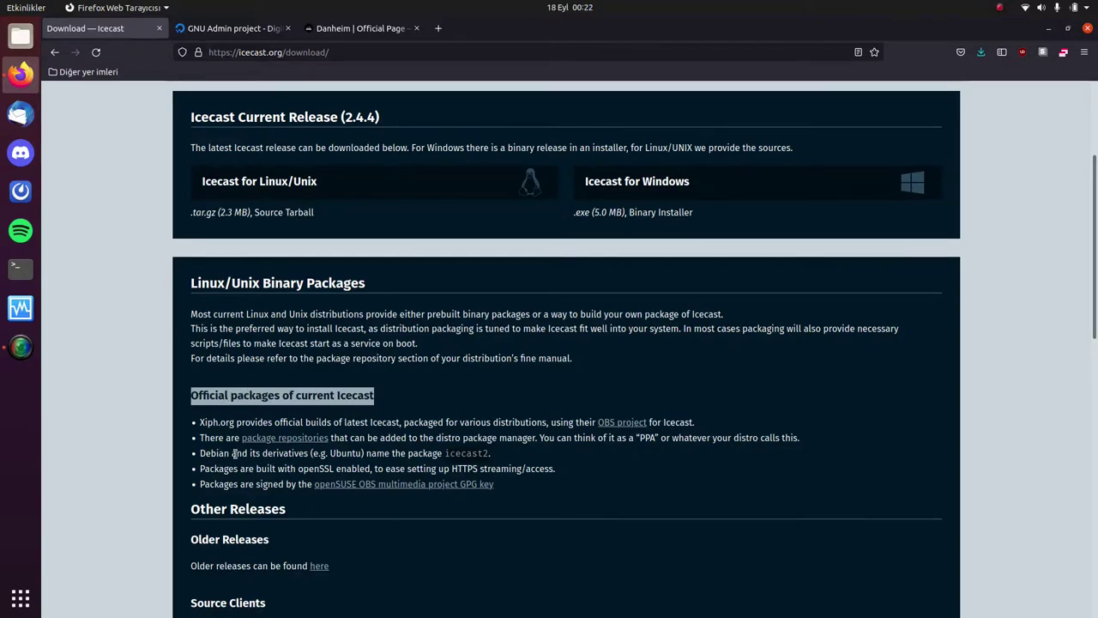
{"action": "left_click_drag", "start_coordinate": [326, 455], "coordinate": [519, 458]}
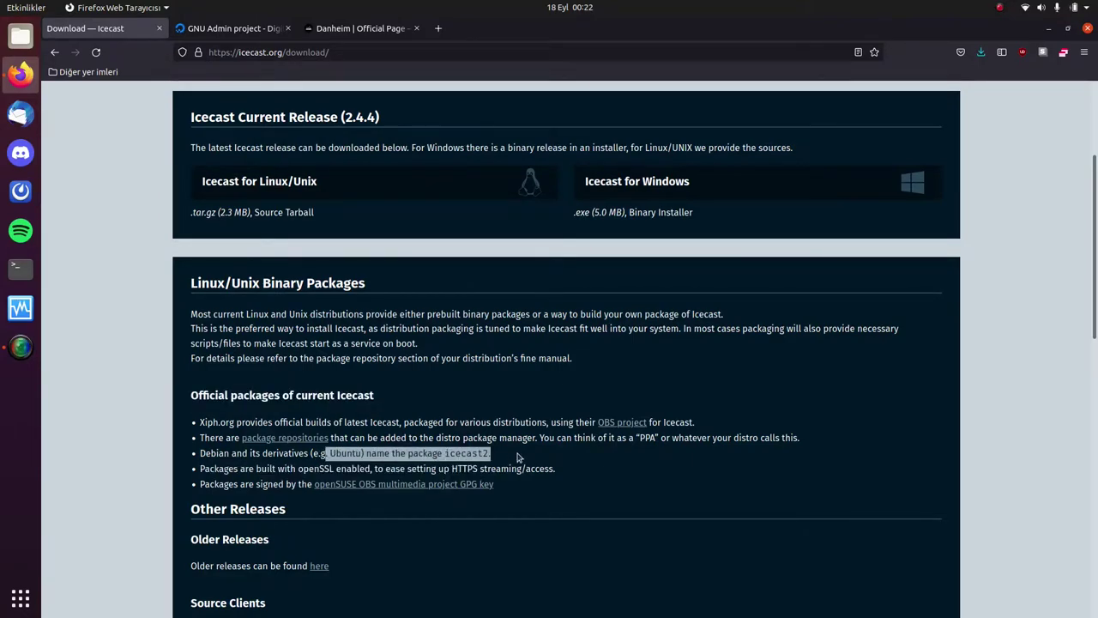
{"action": "left_click", "coordinate": [518, 457]}
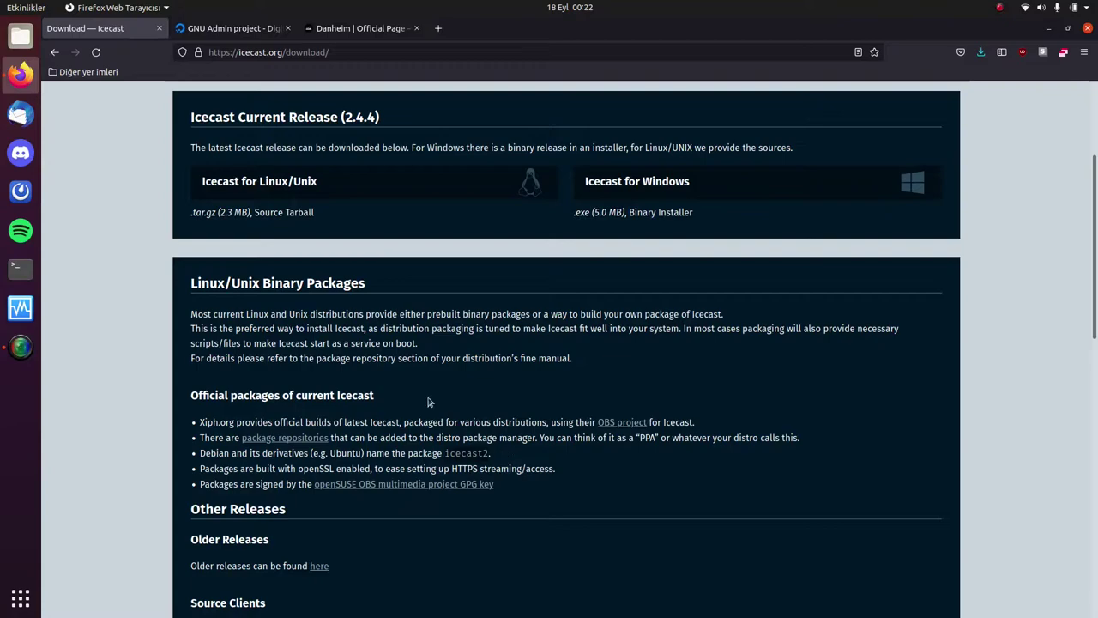
{"action": "left_click", "coordinate": [240, 26]}
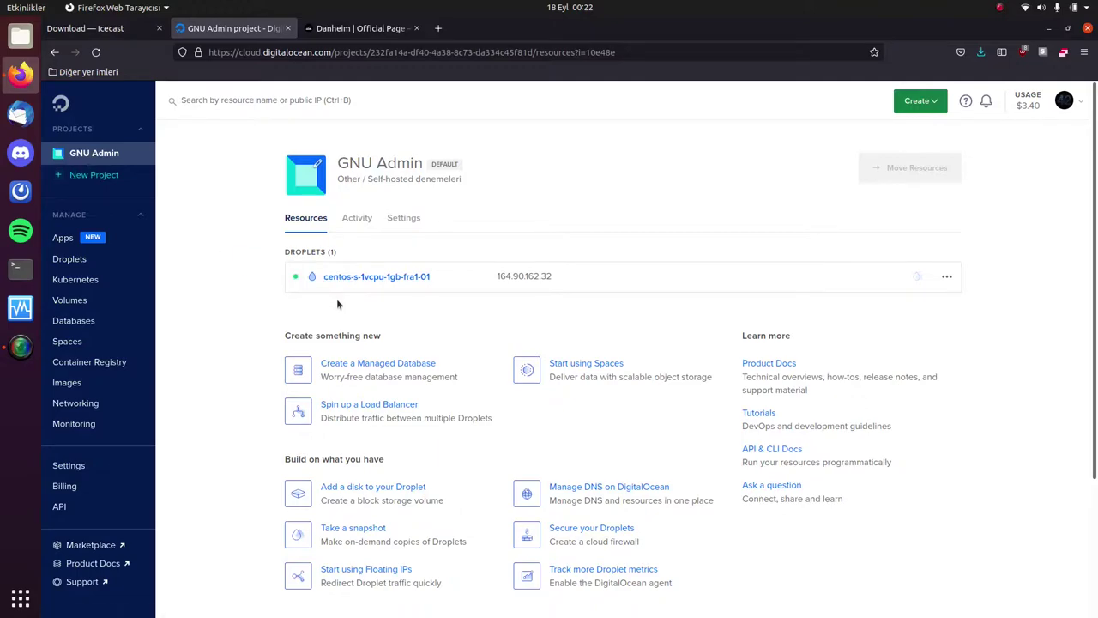
Start a new droplet using the Debian 10 x64 image.
{"action": "left_click", "coordinate": [926, 102]}
{"action": "left_click", "coordinate": [906, 142]}
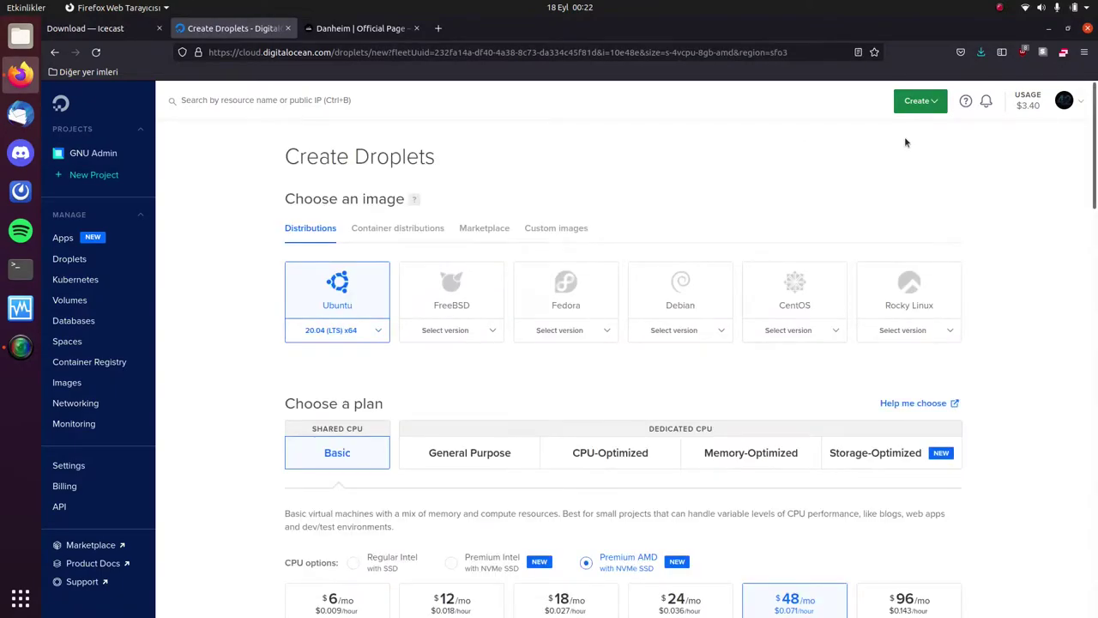
{"action": "left_click", "coordinate": [676, 283]}
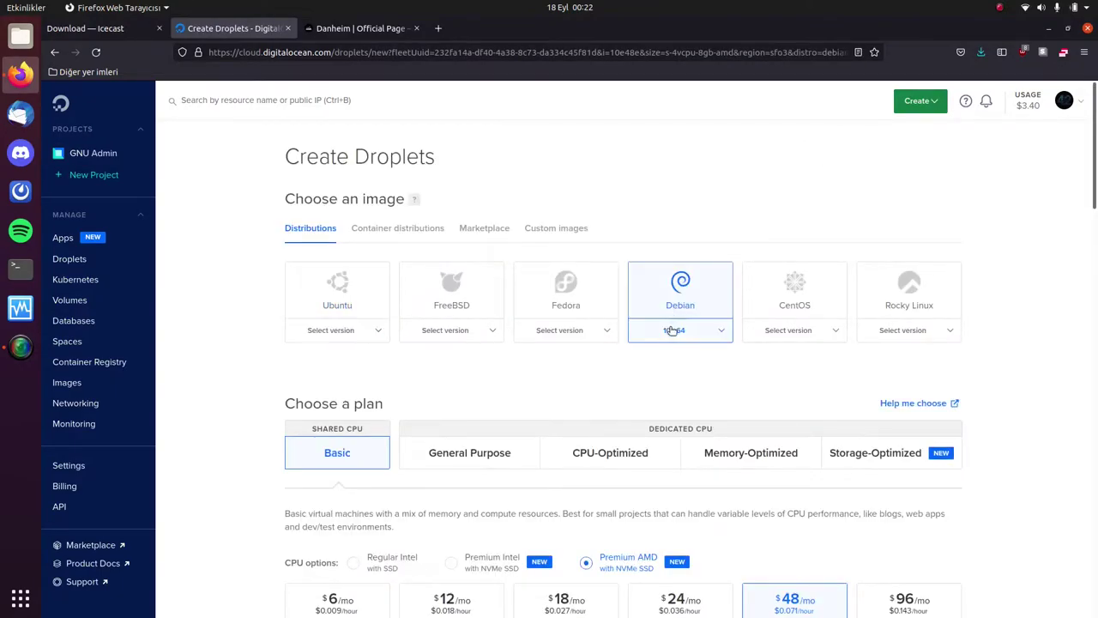
{"action": "left_click", "coordinate": [686, 341]}
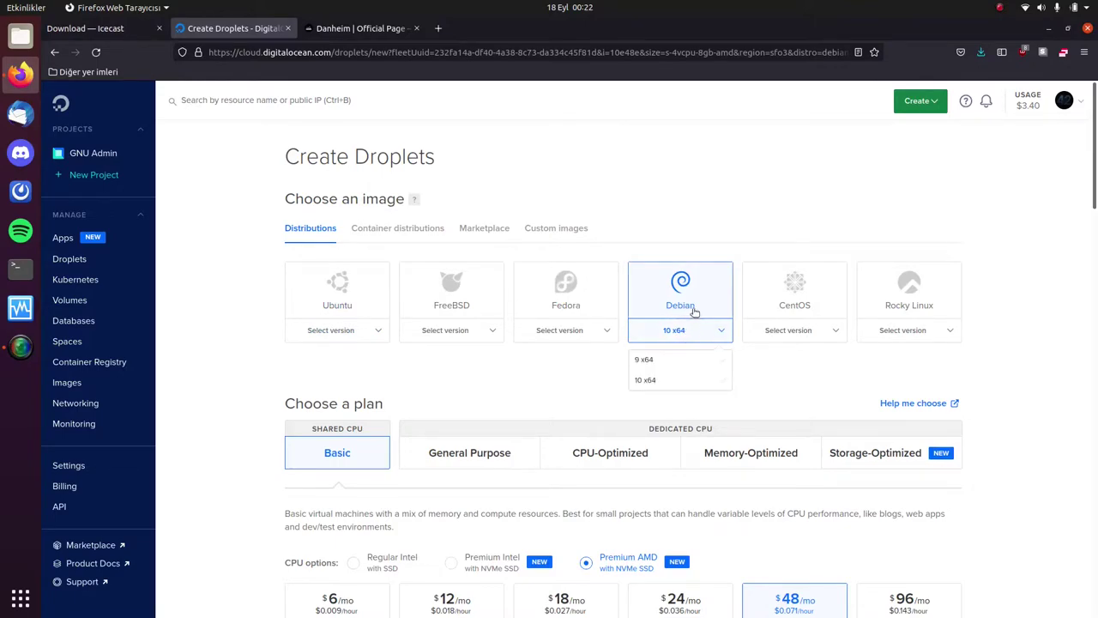
{"action": "left_click", "coordinate": [657, 380]}
Choose the $5/mo Regular Intel plan and the London datacenter region.
{"action": "scroll", "coordinate": [456, 314], "scroll_direction": "down", "scroll_amount": 3}
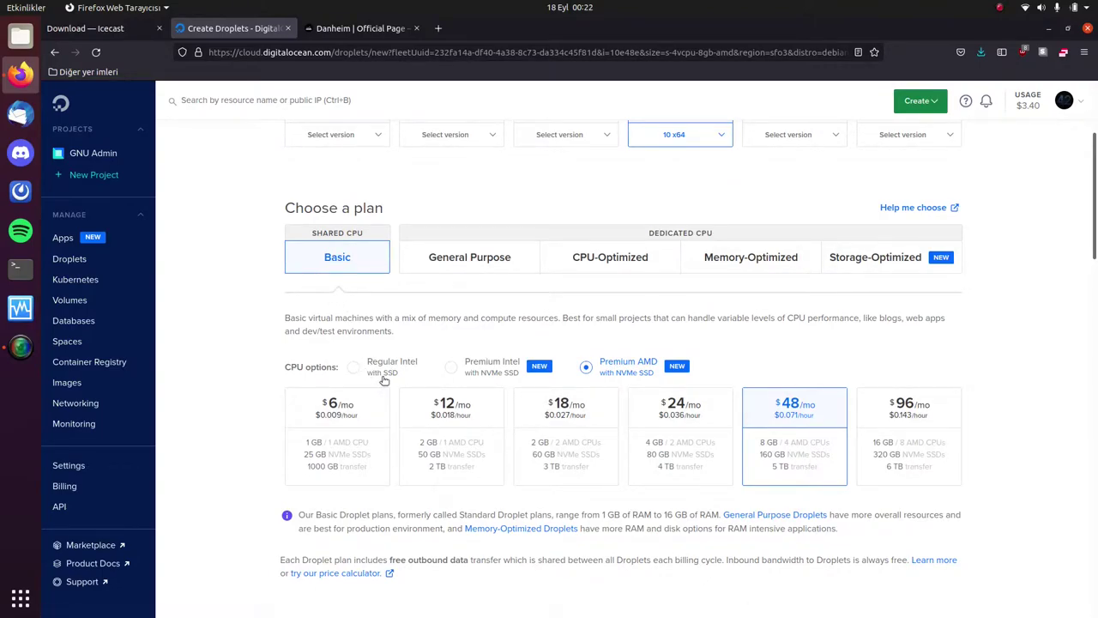
{"action": "left_click", "coordinate": [383, 376]}
{"action": "left_click", "coordinate": [348, 418]}
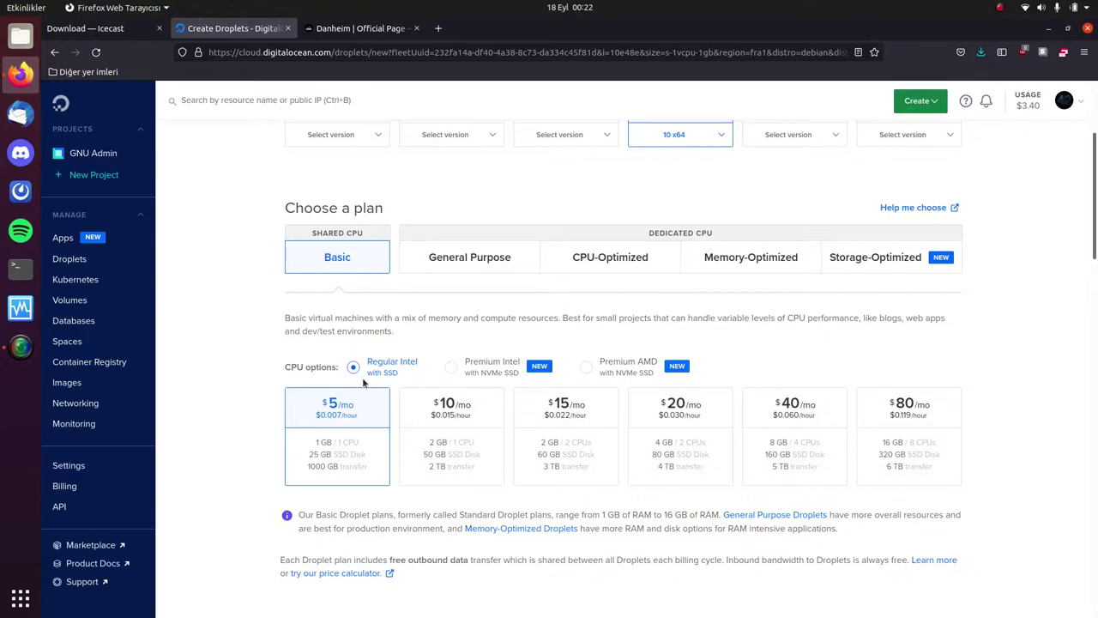
{"action": "scroll", "coordinate": [362, 377], "scroll_direction": "down", "scroll_amount": 5}
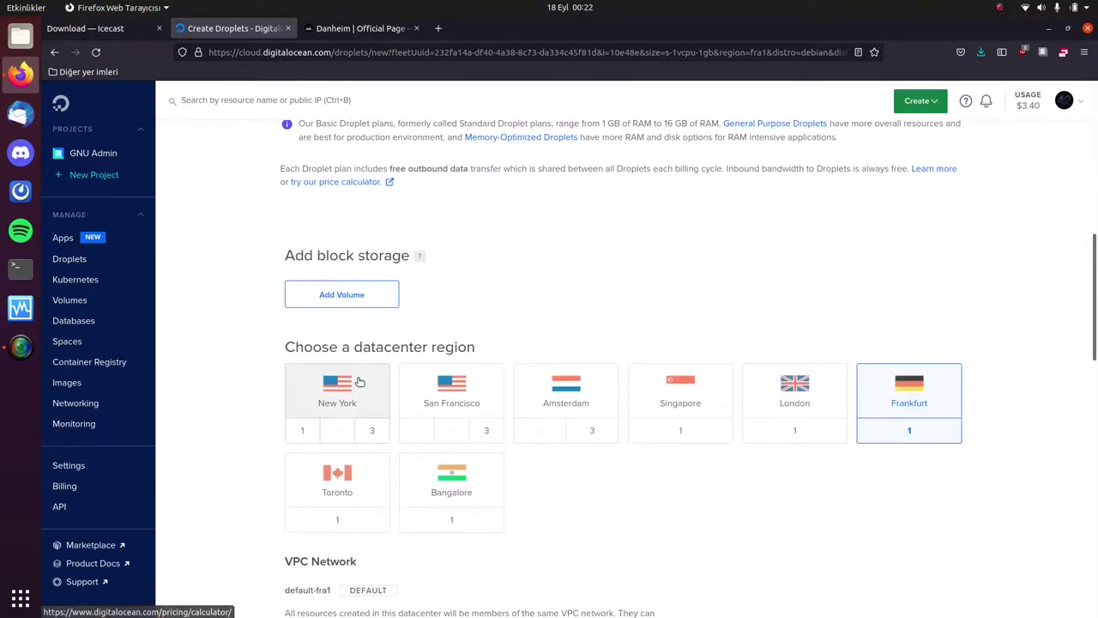
{"action": "scroll", "coordinate": [650, 311], "scroll_direction": "down", "scroll_amount": 2}
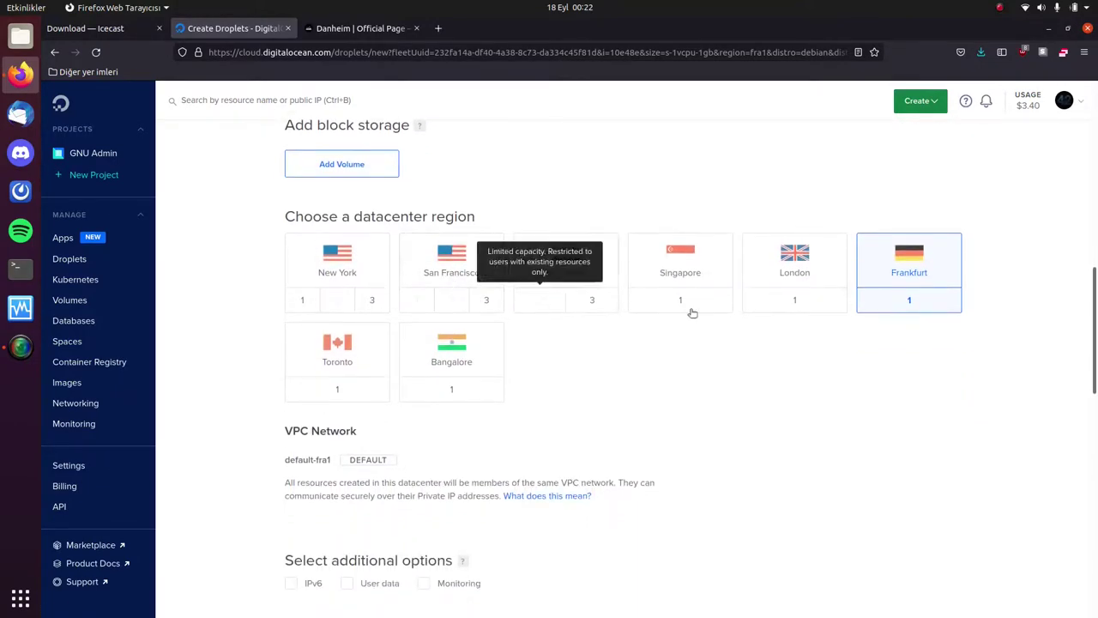
{"action": "left_click", "coordinate": [795, 271]}
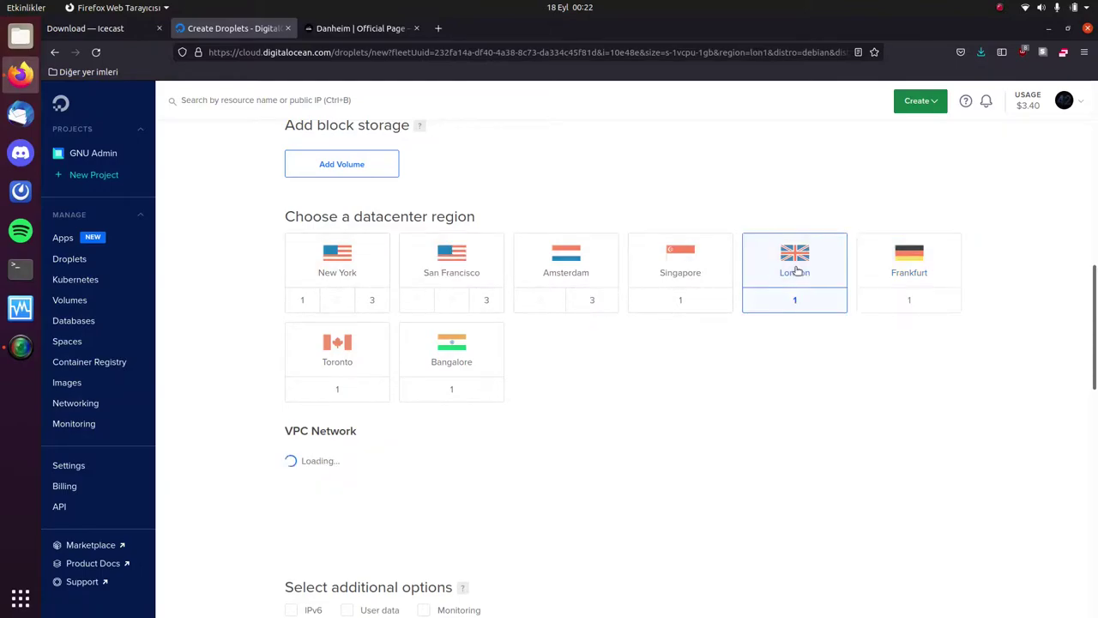
Switch authentication to a root password and enter the password.
{"action": "scroll", "coordinate": [629, 329], "scroll_direction": "down", "scroll_amount": 4}
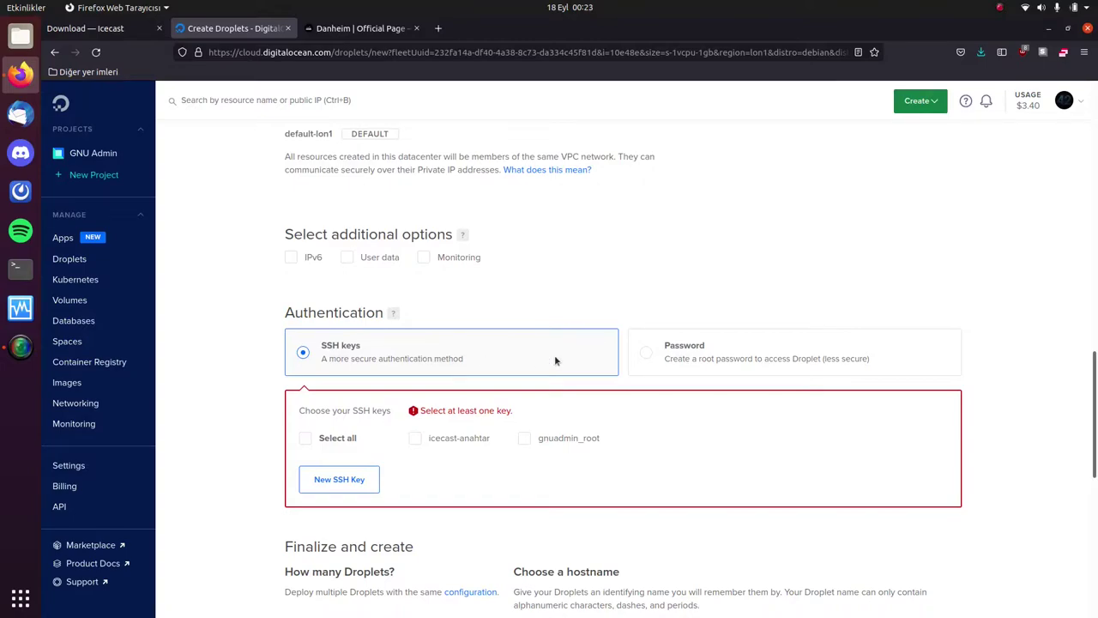
{"action": "left_click", "coordinate": [735, 359]}
{"action": "scroll", "coordinate": [514, 399], "scroll_direction": "down", "scroll_amount": 3}
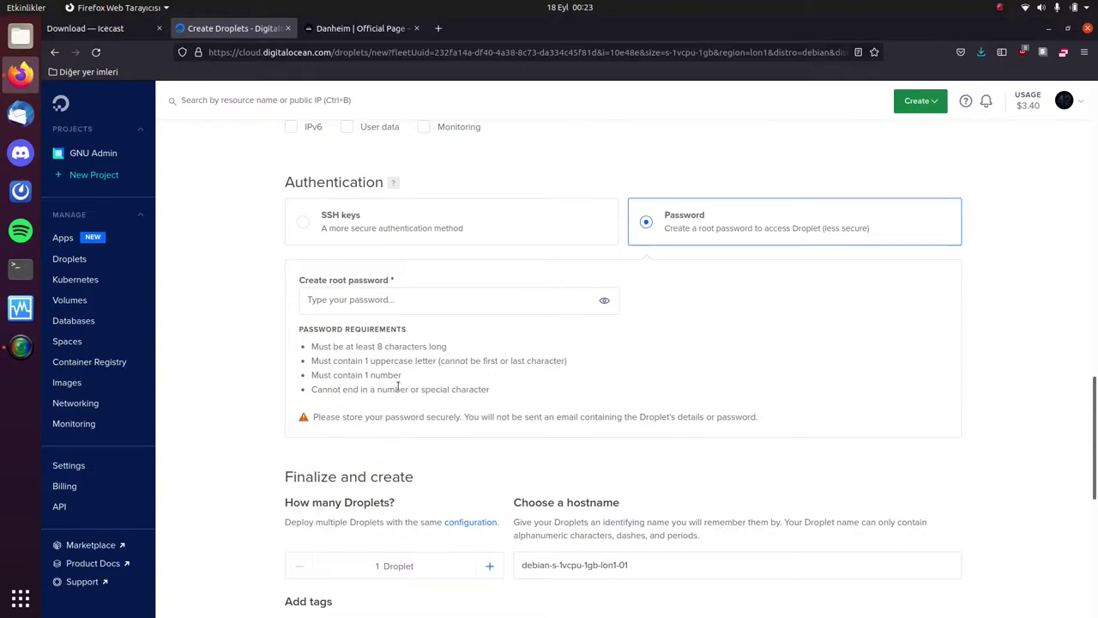
{"action": "left_click", "coordinate": [424, 299]}
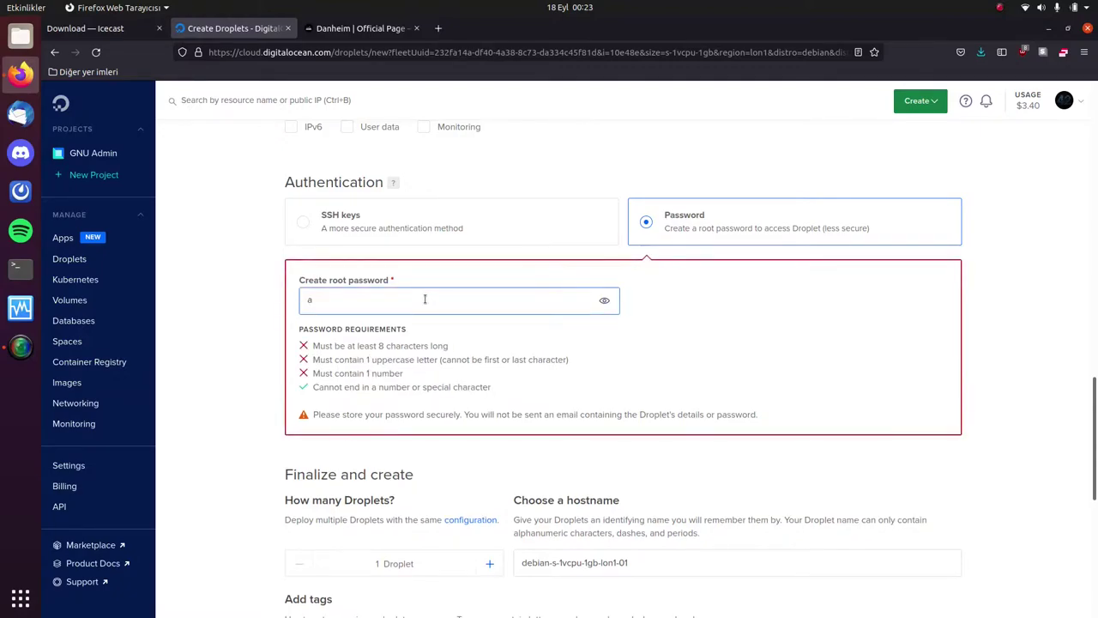
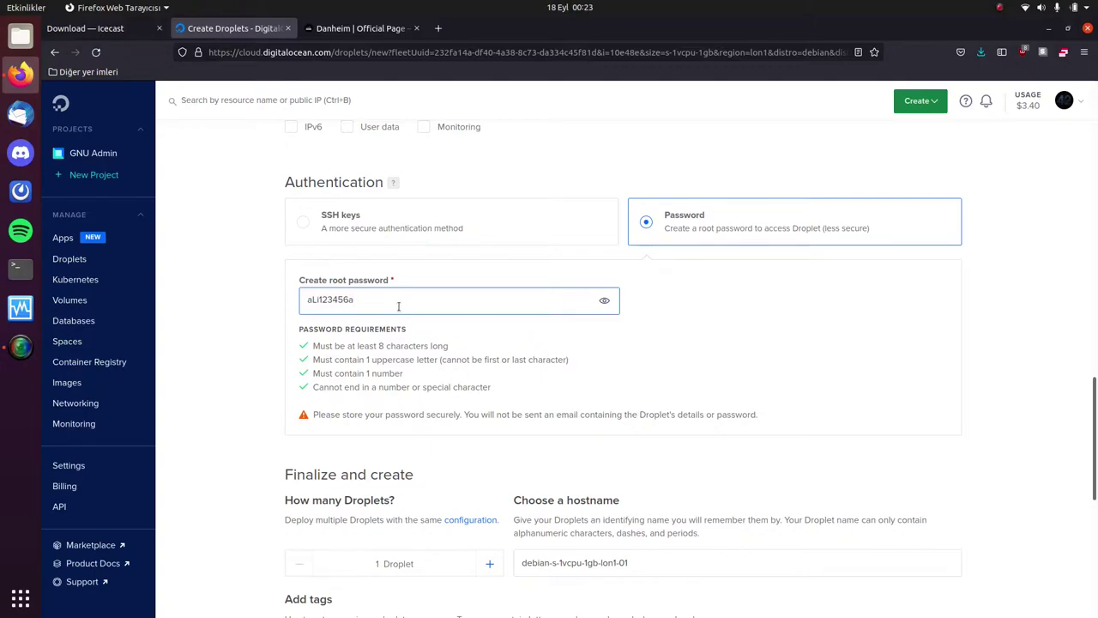
Create the droplet and copy its new public IP address.
{"action": "scroll", "coordinate": [398, 304], "scroll_direction": "down", "scroll_amount": 5}
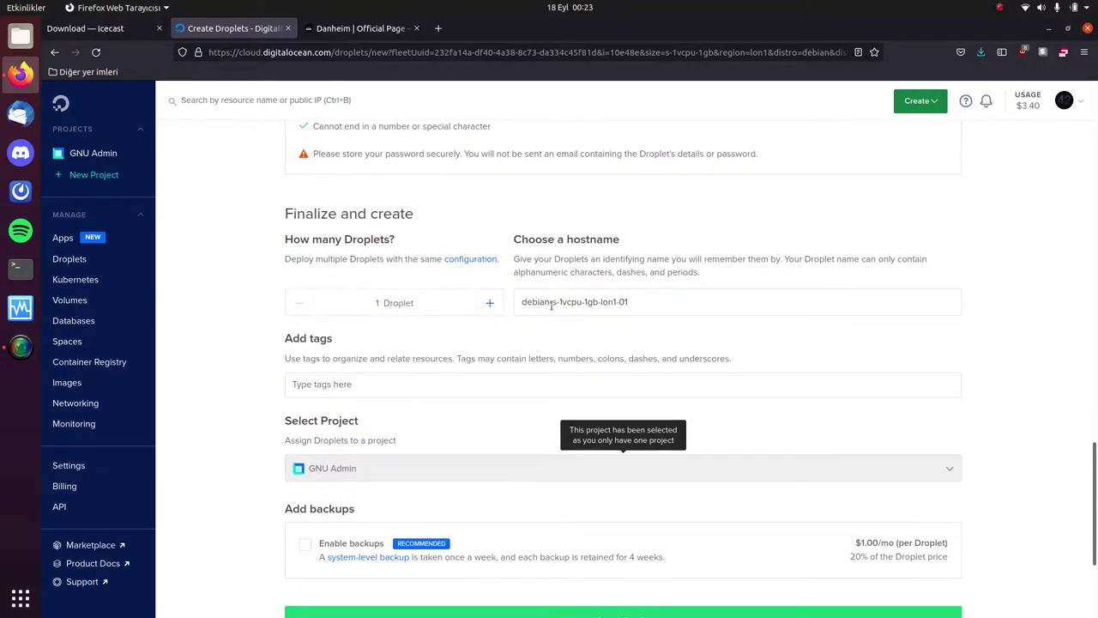
{"action": "scroll", "coordinate": [316, 388], "scroll_direction": "down", "scroll_amount": 4}
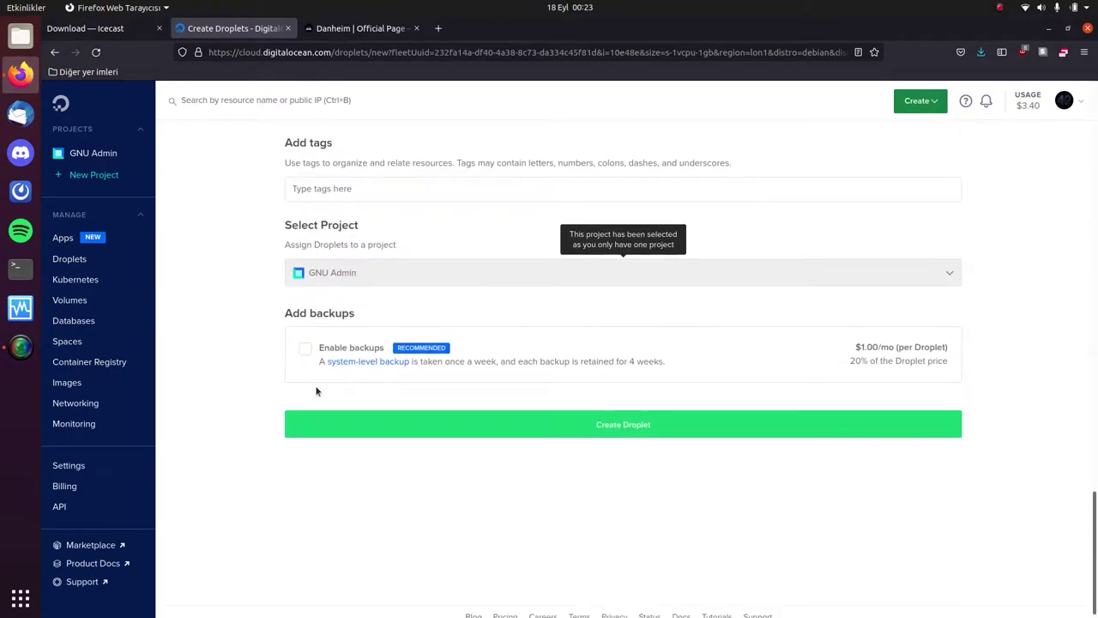
{"action": "left_click", "coordinate": [636, 419]}
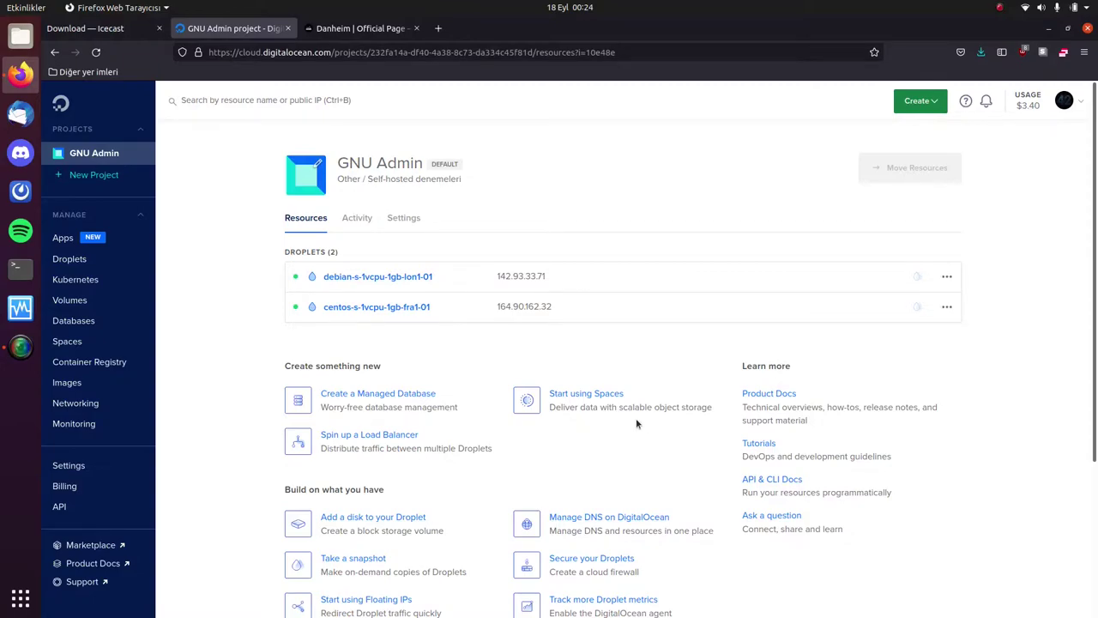
{"action": "left_click", "coordinate": [555, 277]}
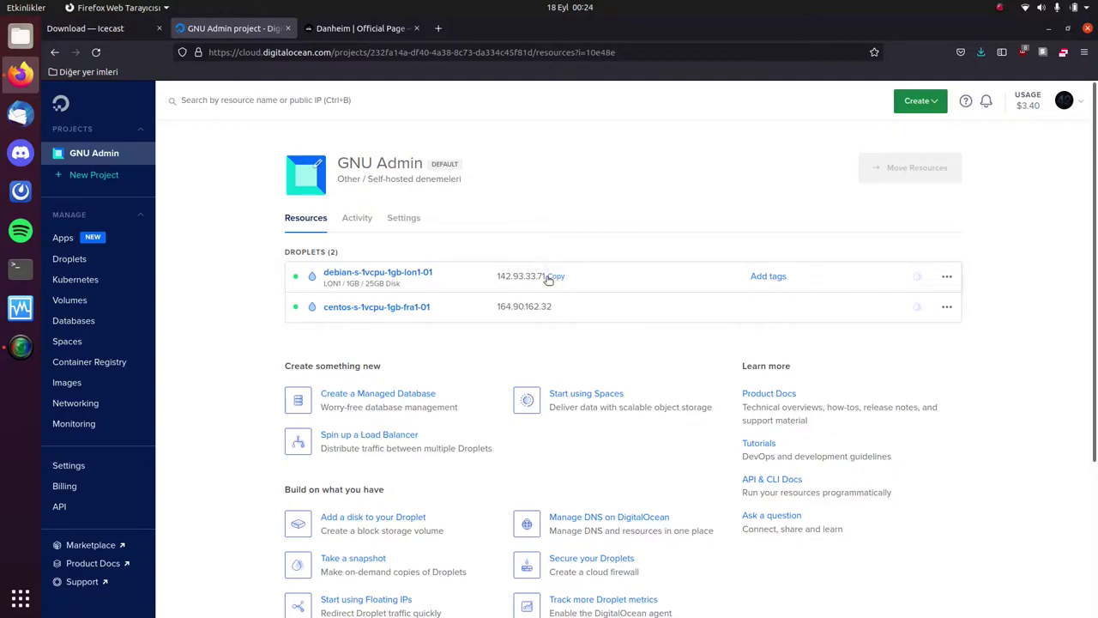
{"action": "left_click", "coordinate": [21, 269]}
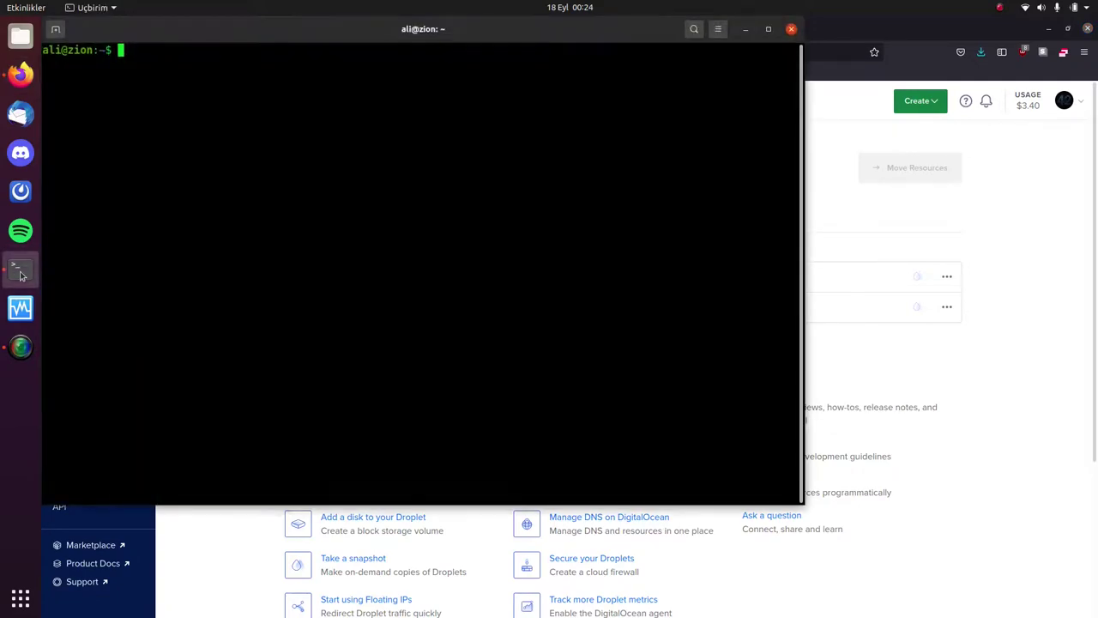
{"action": "left_click_drag", "start_coordinate": [277, 37], "coordinate": [366, 105]}
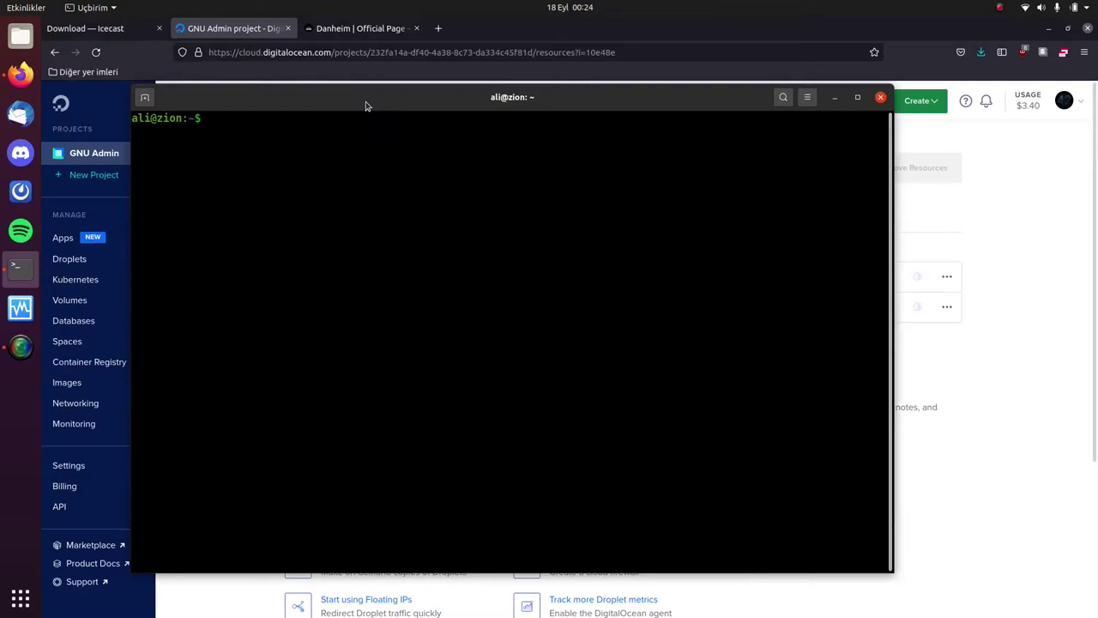
{"action": "double_click", "coordinate": [366, 106]}
{"action": "type", "text": "ssh root@"}
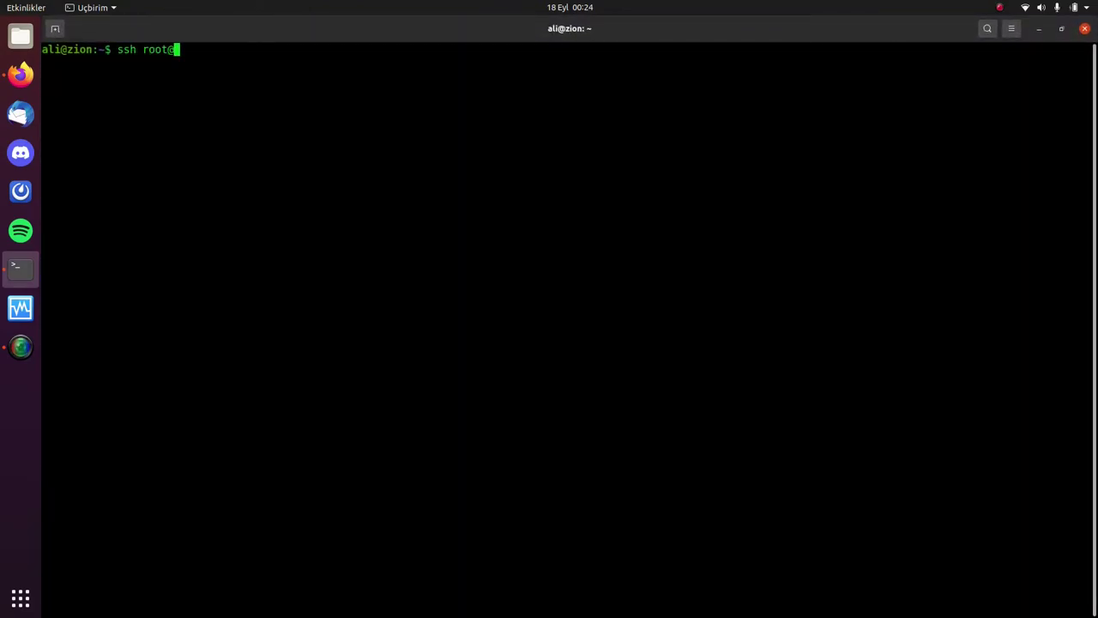
{"action": "key", "text": "ctrl+shift+v"}
{"action": "key", "text": "Return"}
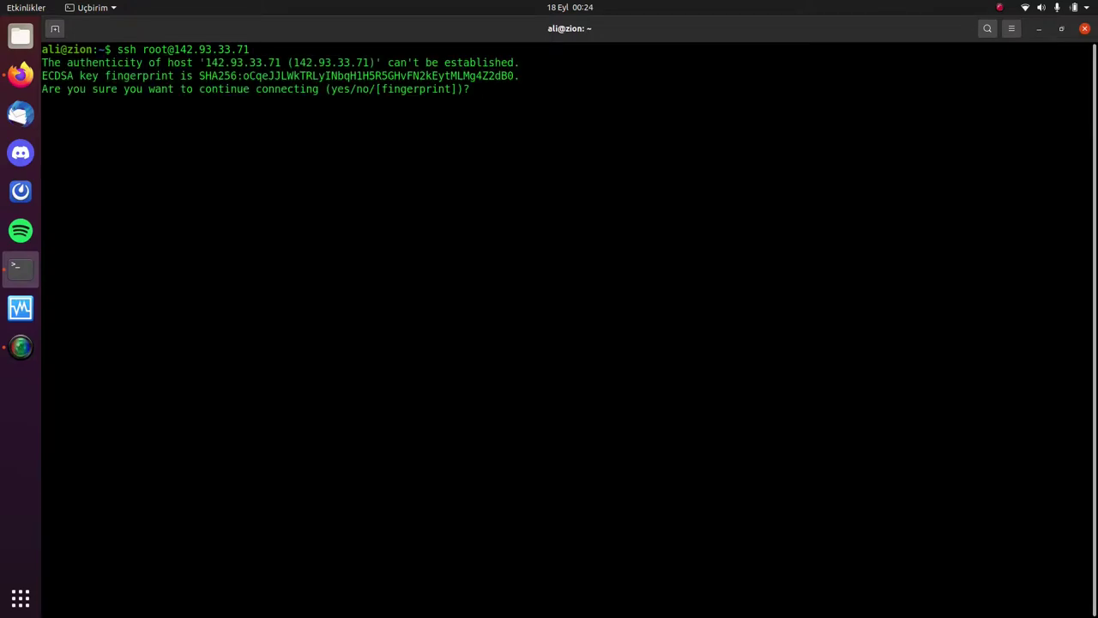
{"action": "type", "text": "yes"}
{"action": "key", "text": "Return"}
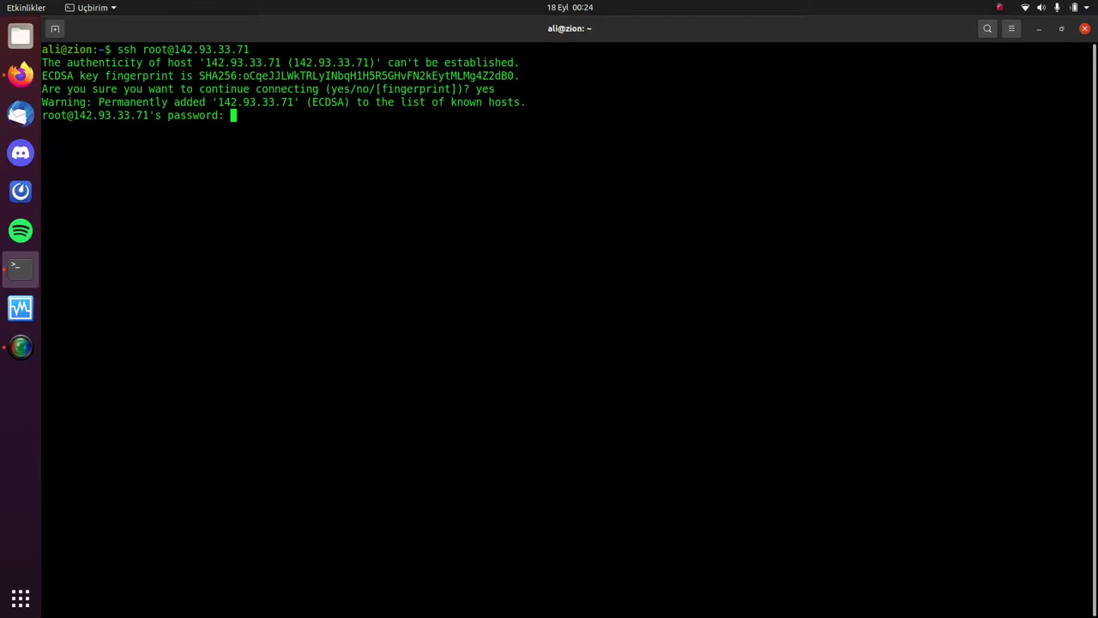
{"action": "key", "text": "Return"}
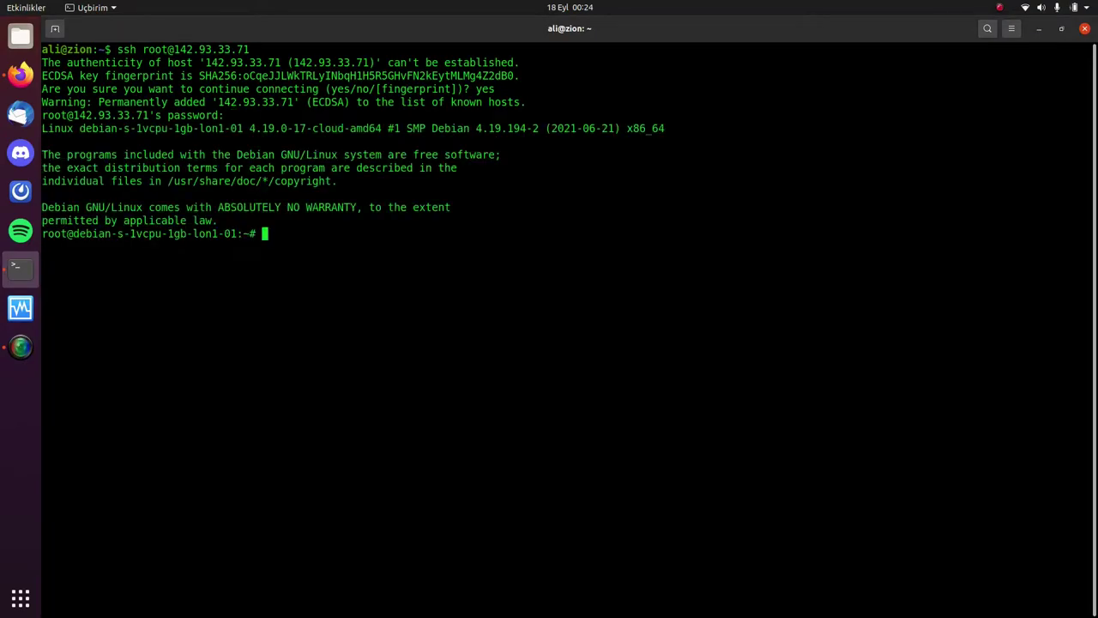
Log out of the droplet with exit and return to the DigitalOcean browser window.
{"action": "key", "text": "Return"}
{"action": "key", "text": "Return"}
{"action": "key", "text": "Return"}
{"action": "key", "text": "Return"}
{"action": "key", "text": "Return"}
{"action": "key", "text": "Return"}
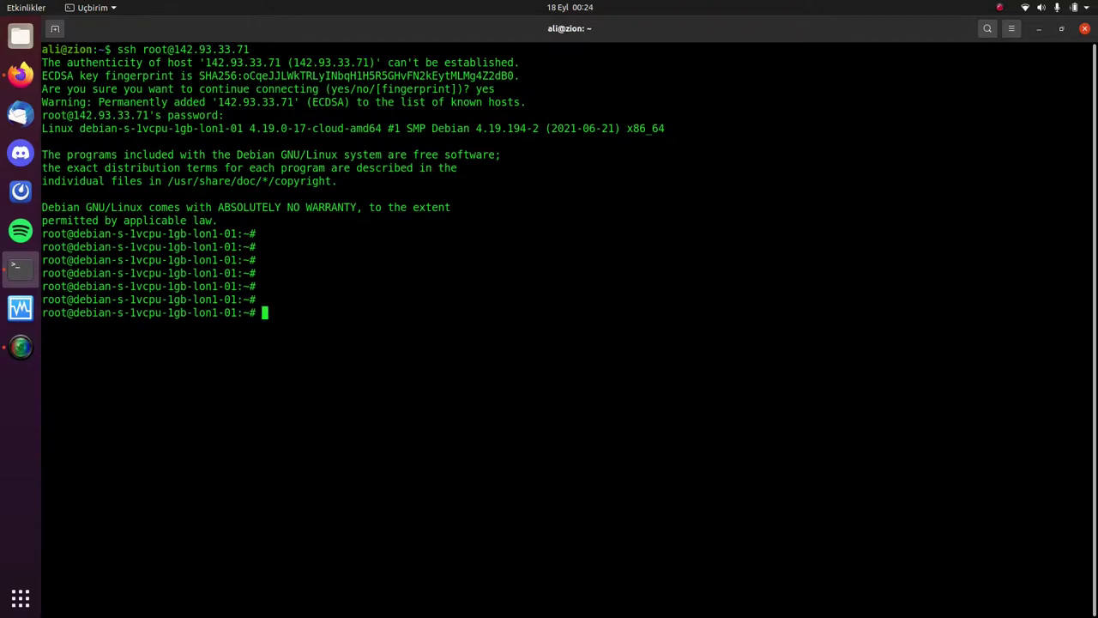
{"action": "type", "text": "exit"}
{"action": "key", "text": "Return"}
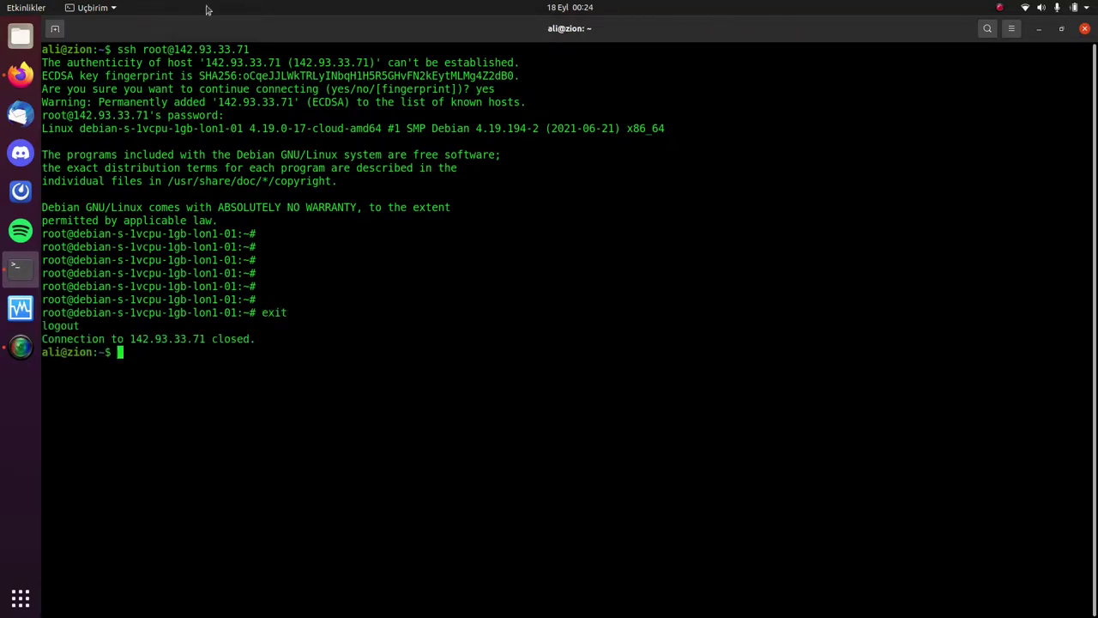
{"action": "left_click", "coordinate": [20, 75]}
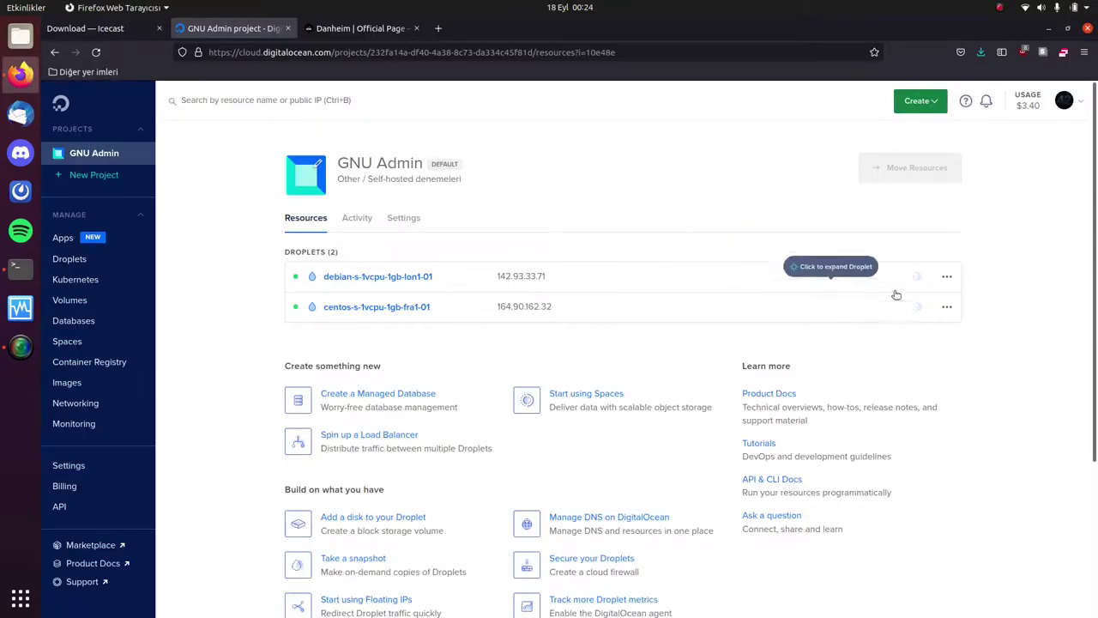
Destroy the debian-s-1vcpu-1gb-lon1-01 droplet, confirm it, and dismiss the notification.
{"action": "left_click", "coordinate": [947, 276]}
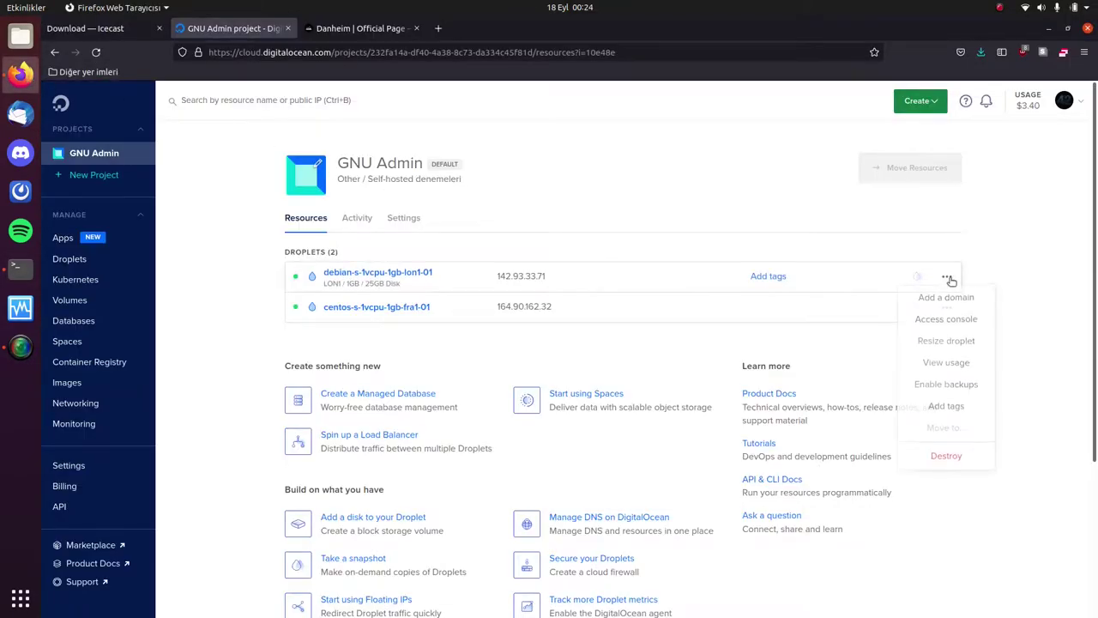
{"action": "left_click", "coordinate": [945, 454]}
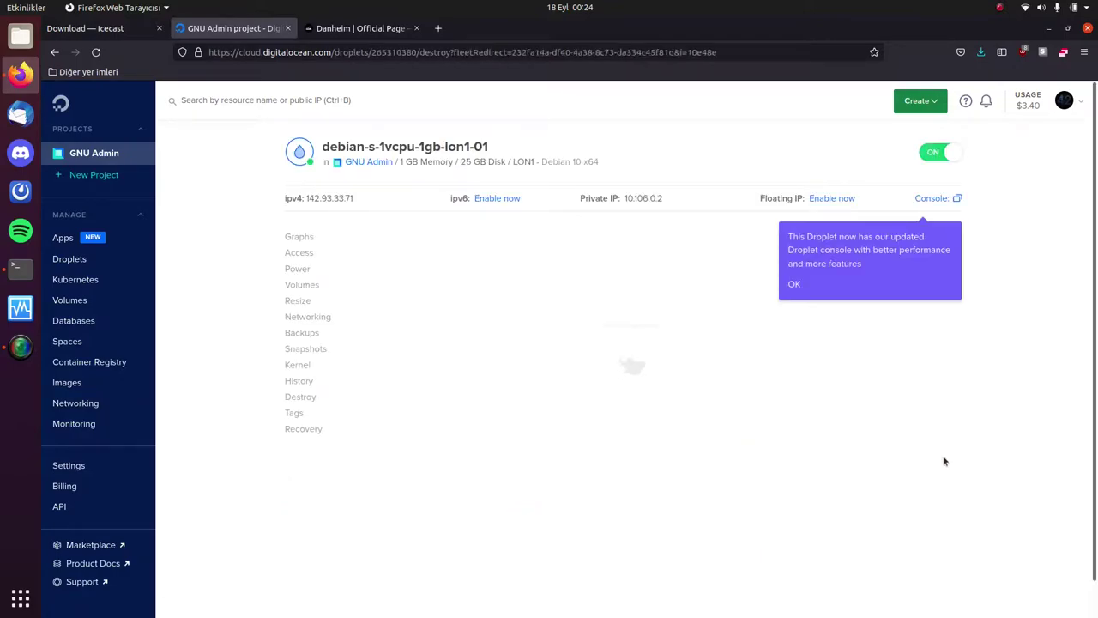
{"action": "left_click", "coordinate": [496, 318]}
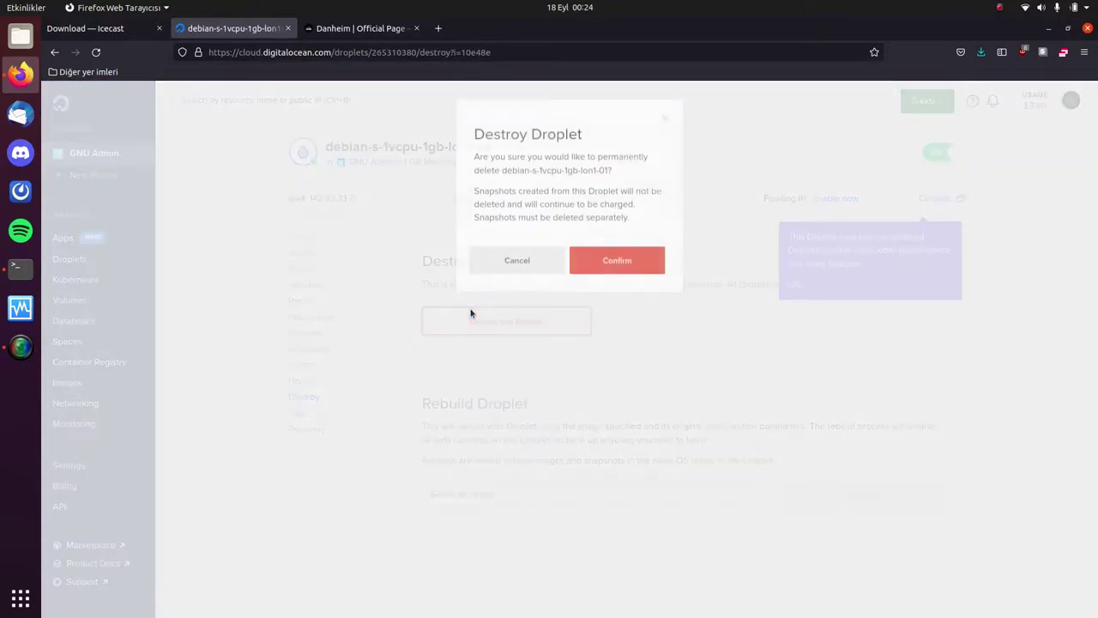
{"action": "left_click", "coordinate": [621, 280]}
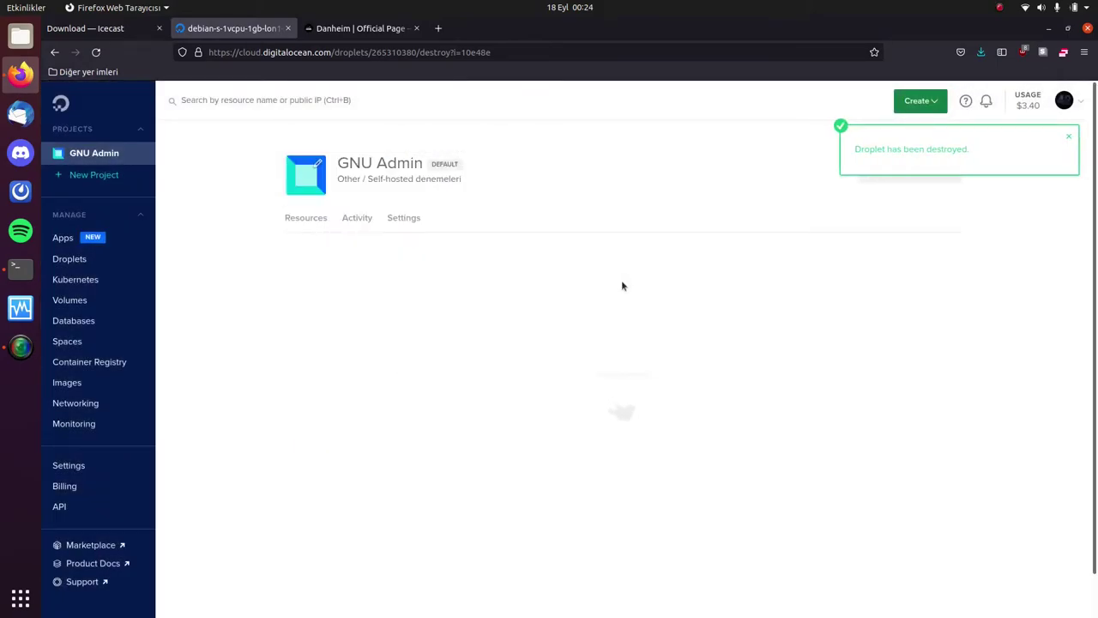
{"action": "left_click", "coordinate": [919, 103]}
{"action": "left_click", "coordinate": [1069, 136]}
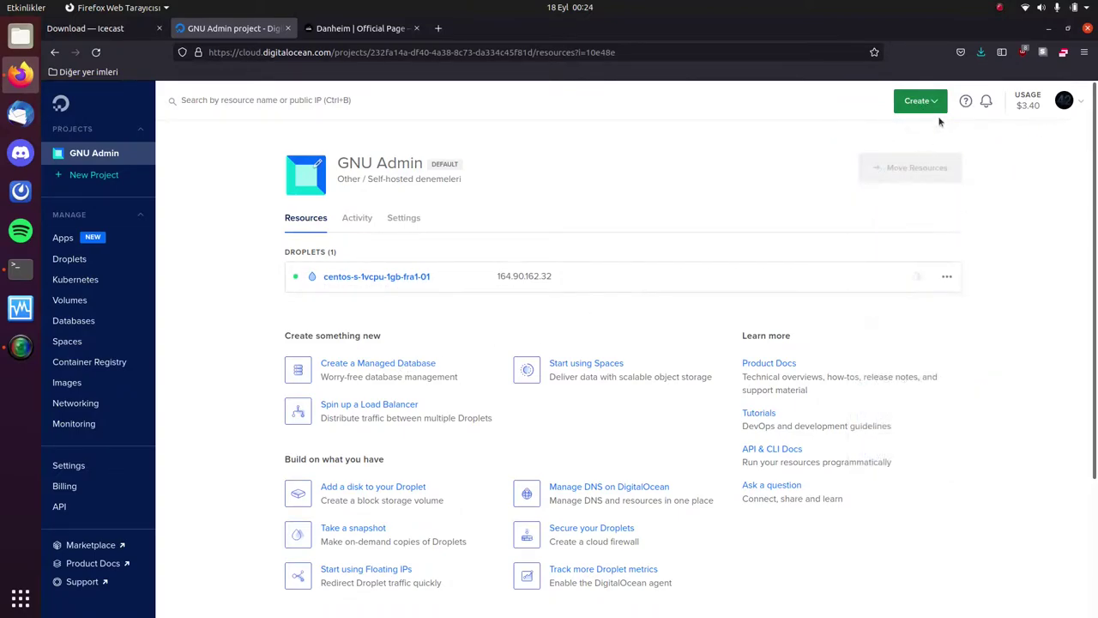
Start a new droplet on the $5/mo Regular Intel plan in the London region.
{"action": "left_click", "coordinate": [933, 109]}
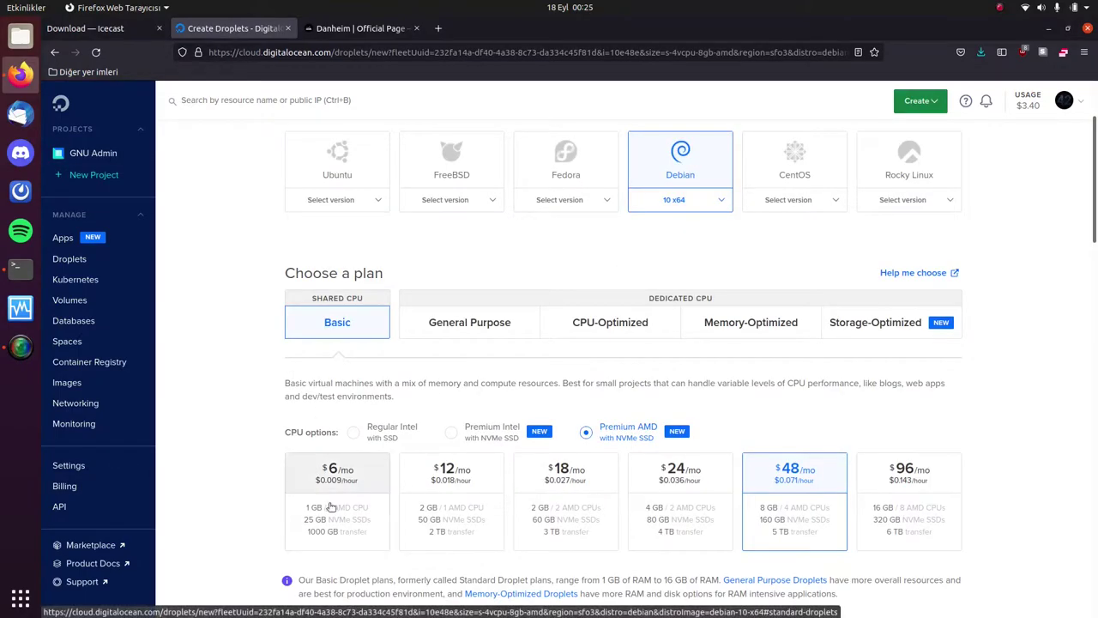
{"action": "left_click", "coordinate": [353, 432]}
{"action": "left_click", "coordinate": [298, 510]}
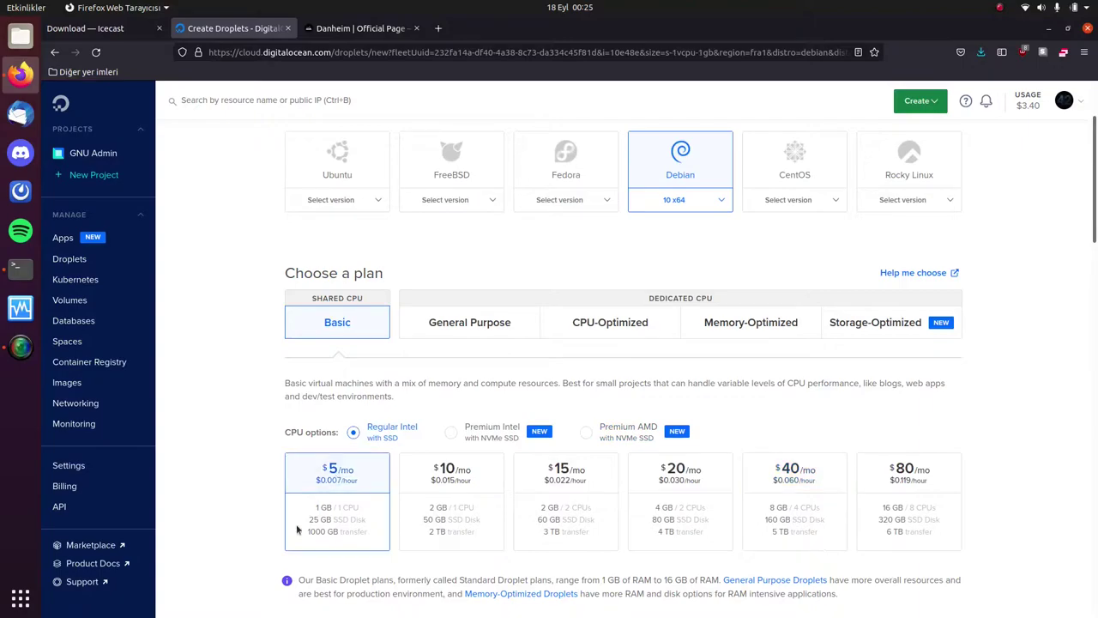
{"action": "scroll", "coordinate": [295, 510], "scroll_direction": "down", "scroll_amount": 3}
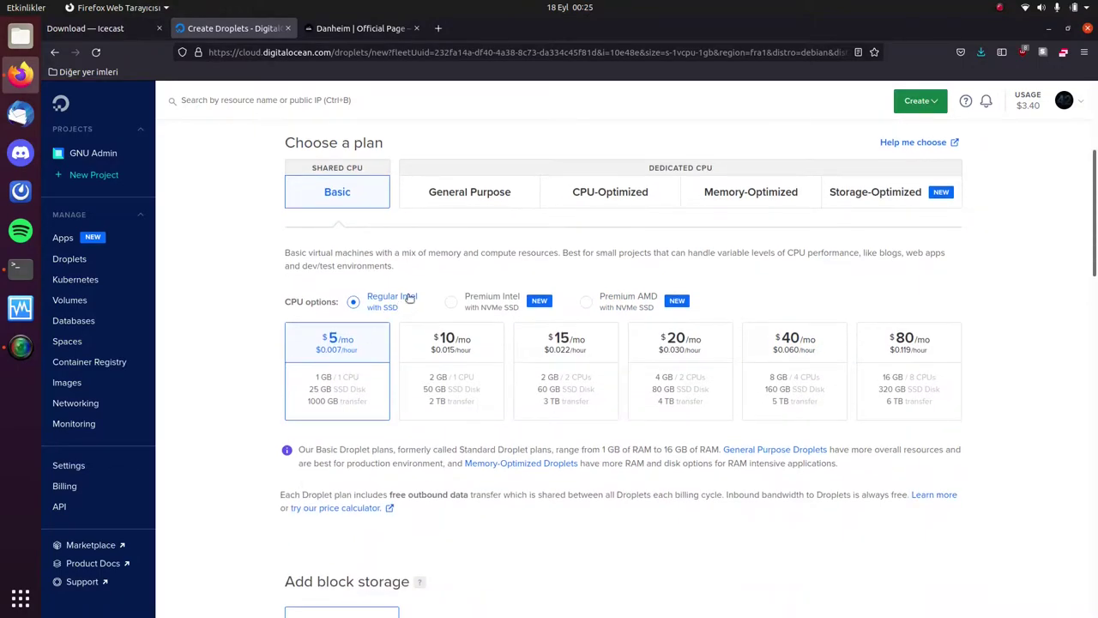
{"action": "scroll", "coordinate": [348, 351], "scroll_direction": "down", "scroll_amount": 5}
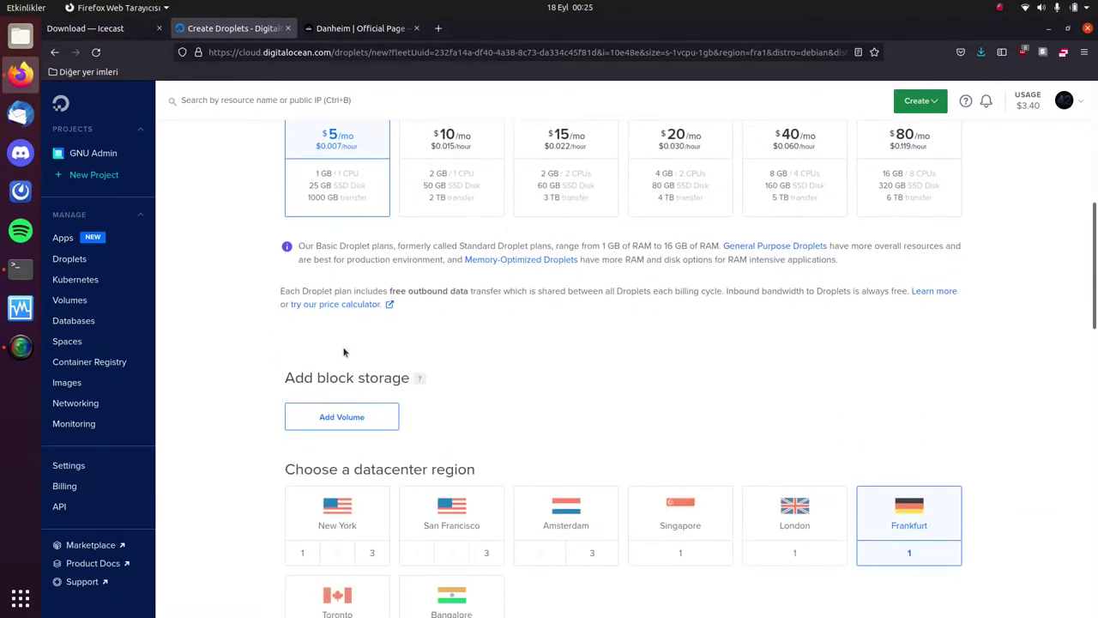
{"action": "left_click", "coordinate": [794, 393]}
Open the New SSH Key form under Authentication.
{"action": "scroll", "coordinate": [687, 420], "scroll_direction": "down", "scroll_amount": 6}
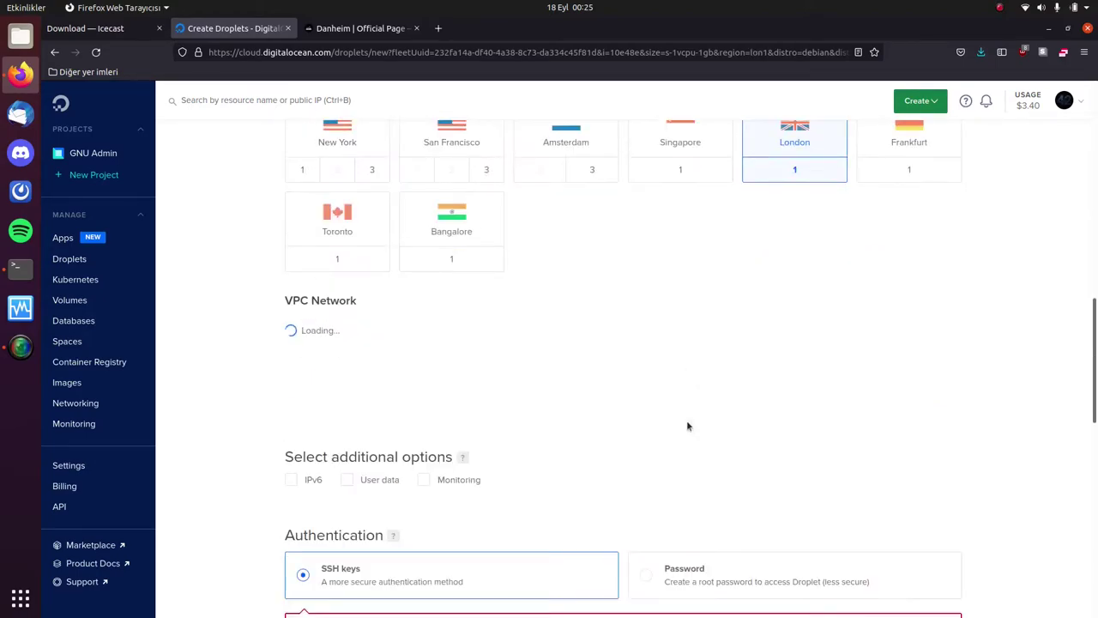
{"action": "scroll", "coordinate": [680, 427], "scroll_direction": "down", "scroll_amount": 3}
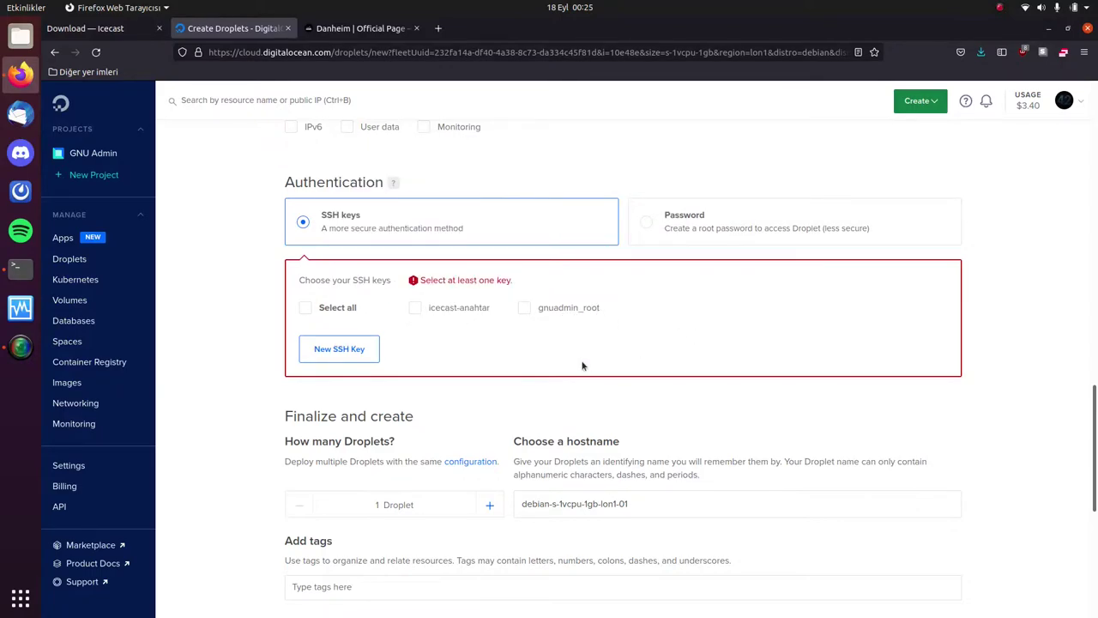
{"action": "left_click", "coordinate": [325, 357]}
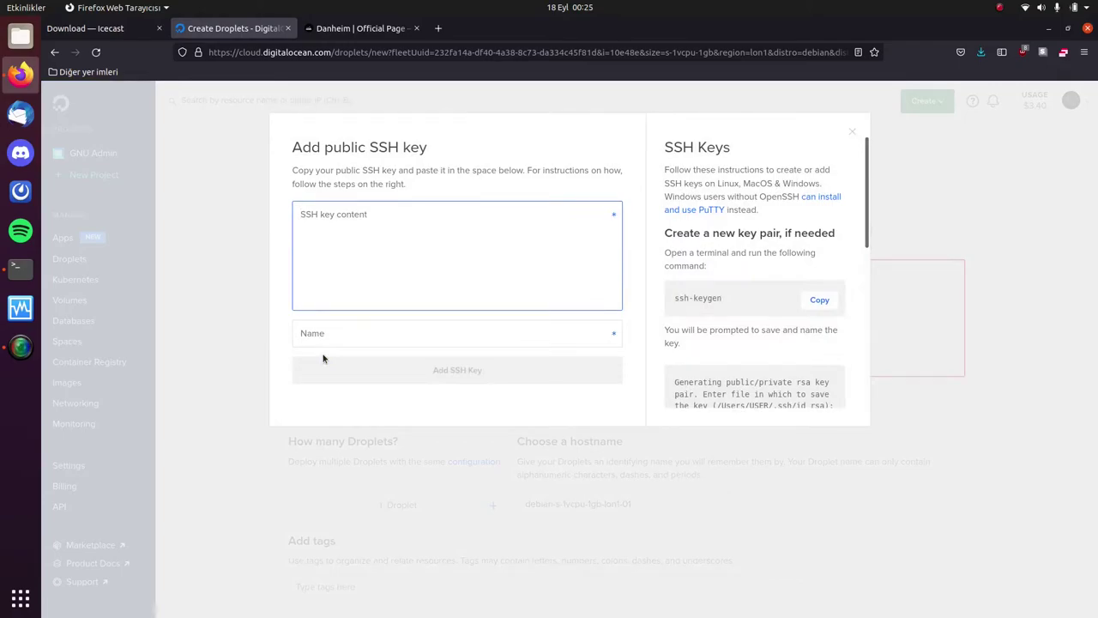
Copy the ssh-keygen command from the Add public SSH key dialog and switch to Terminal.
{"action": "scroll", "coordinate": [721, 154], "scroll_direction": "down", "scroll_amount": 6}
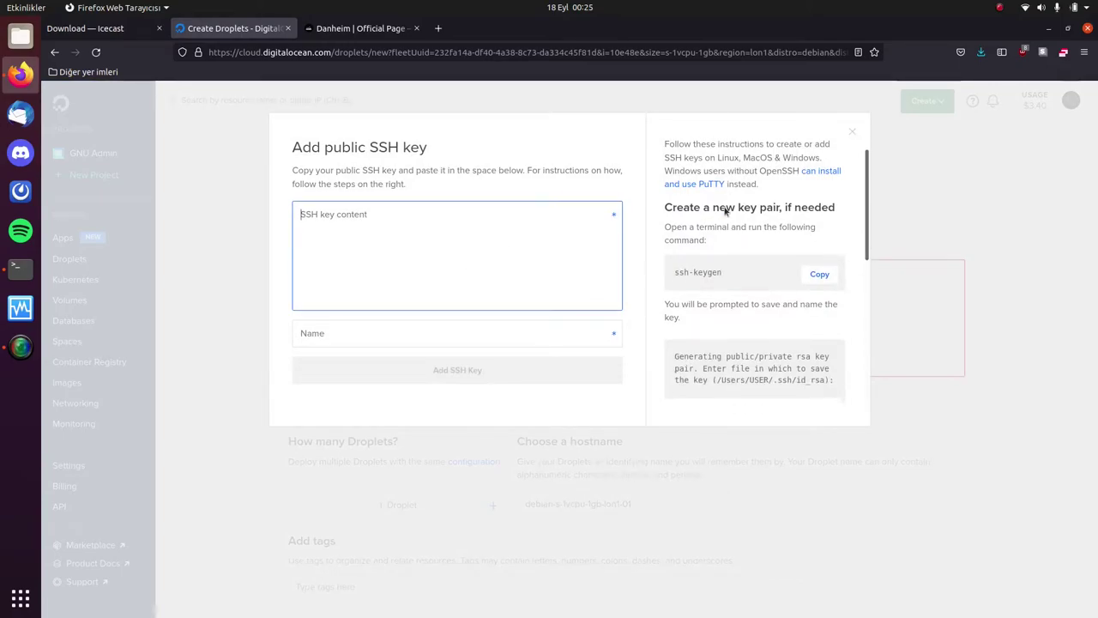
{"action": "scroll", "coordinate": [736, 277], "scroll_direction": "up", "scroll_amount": 6}
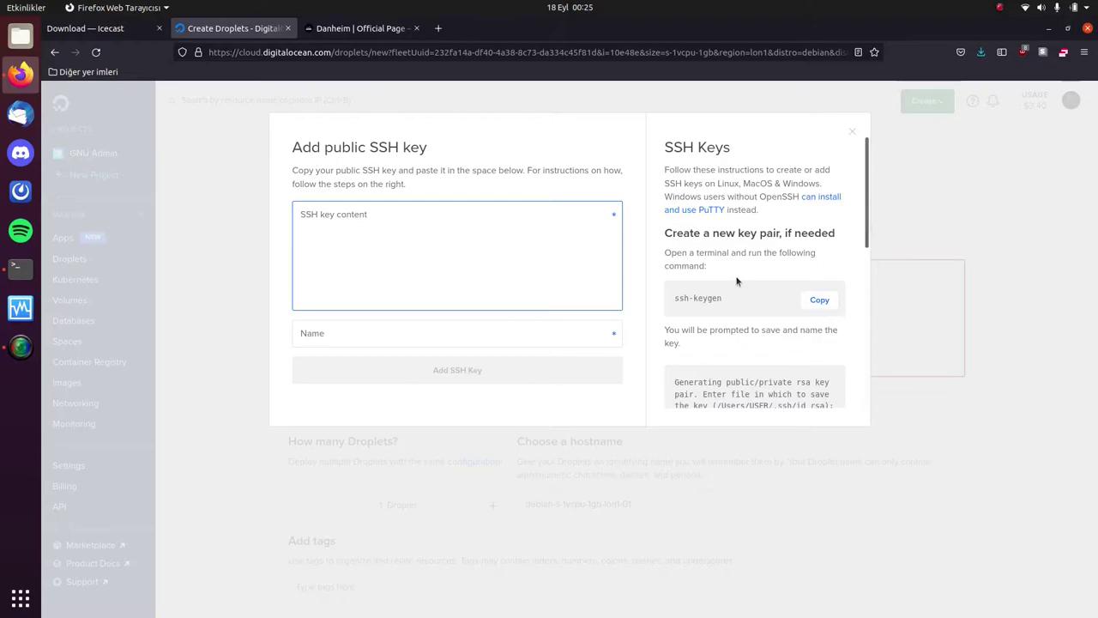
{"action": "left_click", "coordinate": [820, 300]}
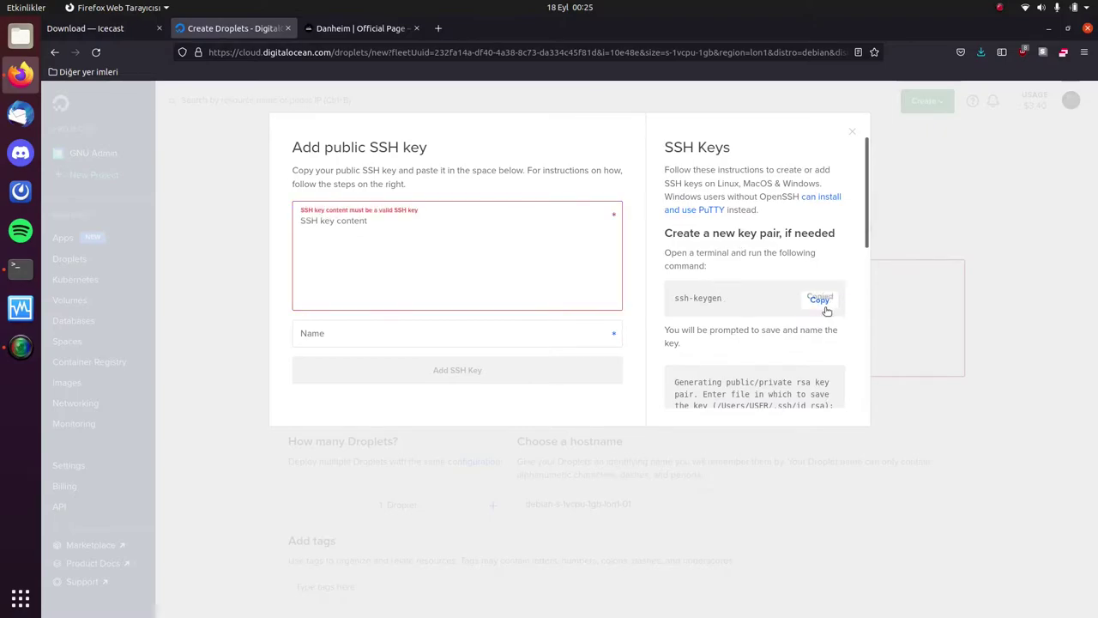
{"action": "left_click", "coordinate": [21, 267]}
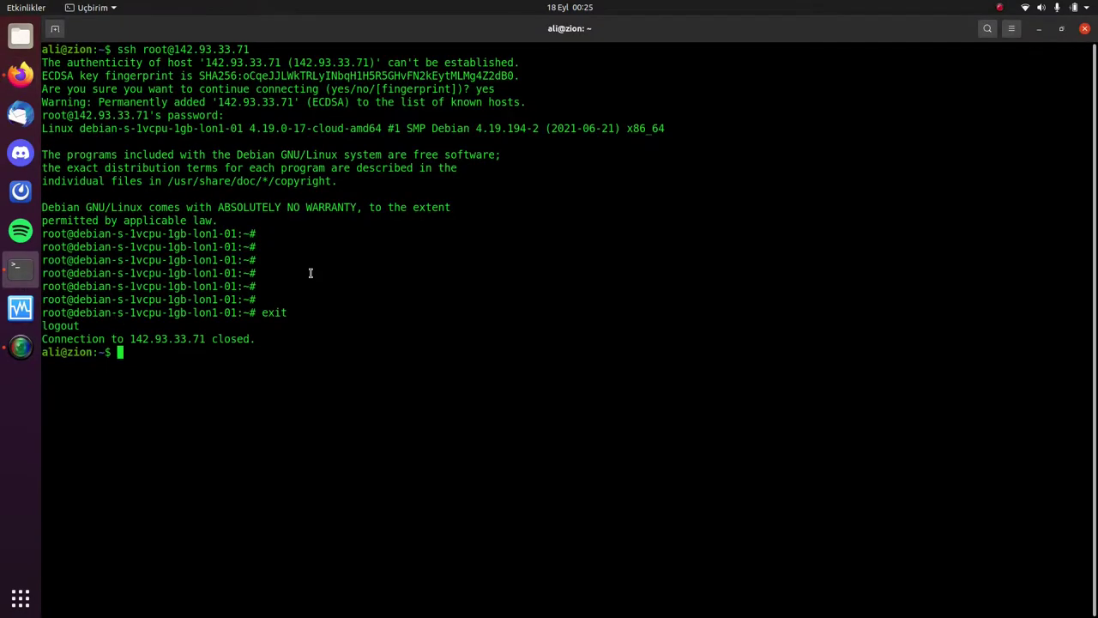
Generate an SSH key pair with ssh-keygen saved as ~/.ssh/icecast_yayin.
{"action": "type", "text": "ssh-keygen"}
{"action": "key", "text": "Return"}
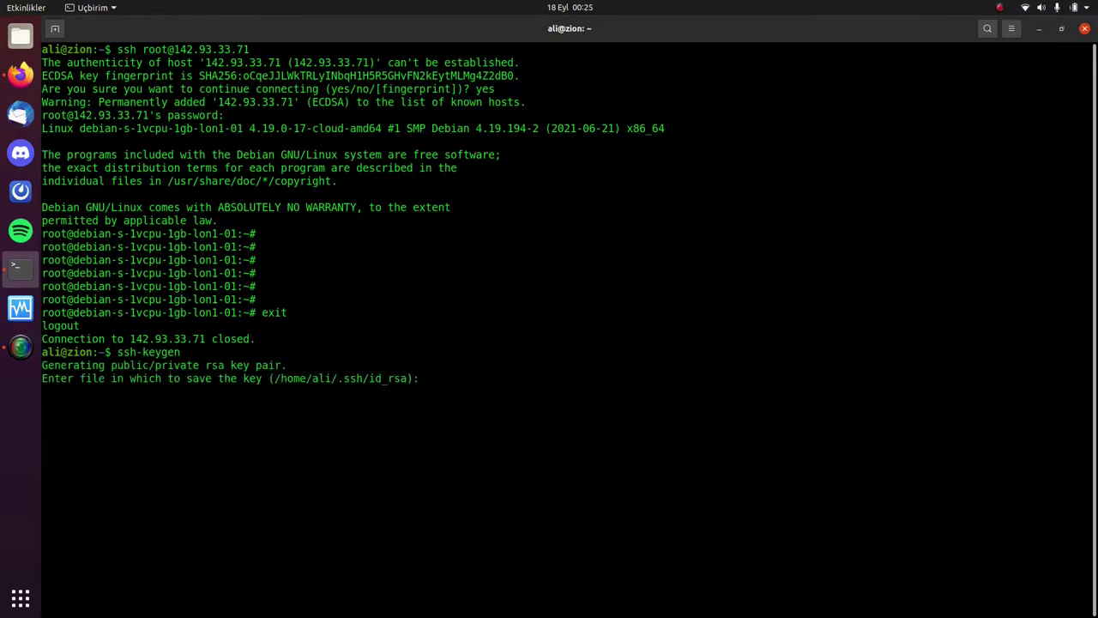
{"action": "type", "text": "/home/ali/.ssh/"}
{"action": "type", "text": "icecast"}
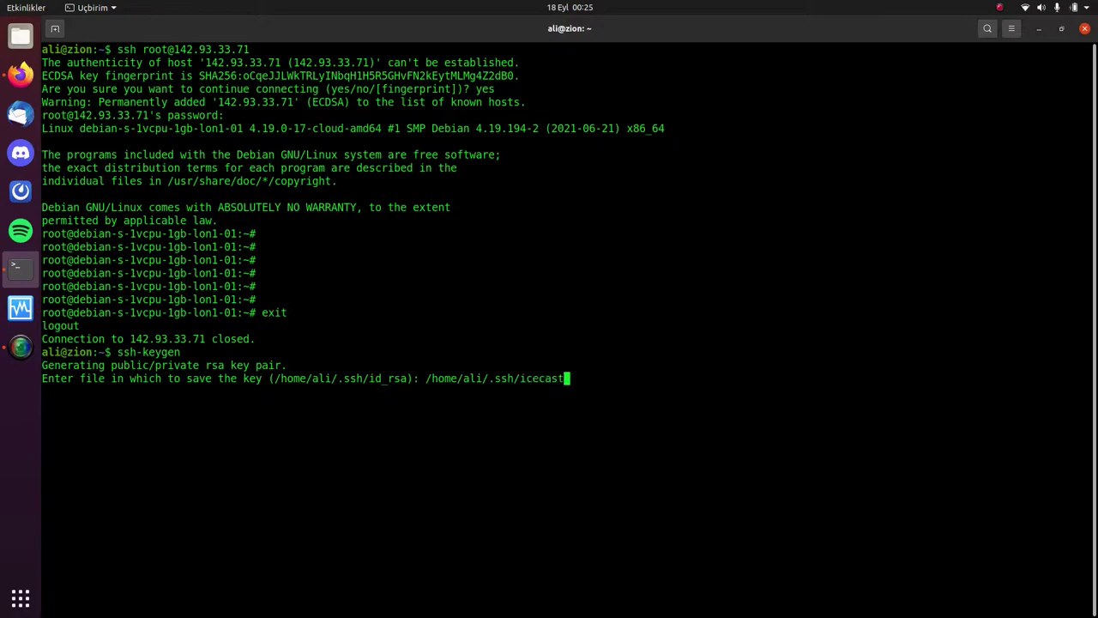
{"action": "type", "text": "_yayin"}
{"action": "key", "text": "Return"}
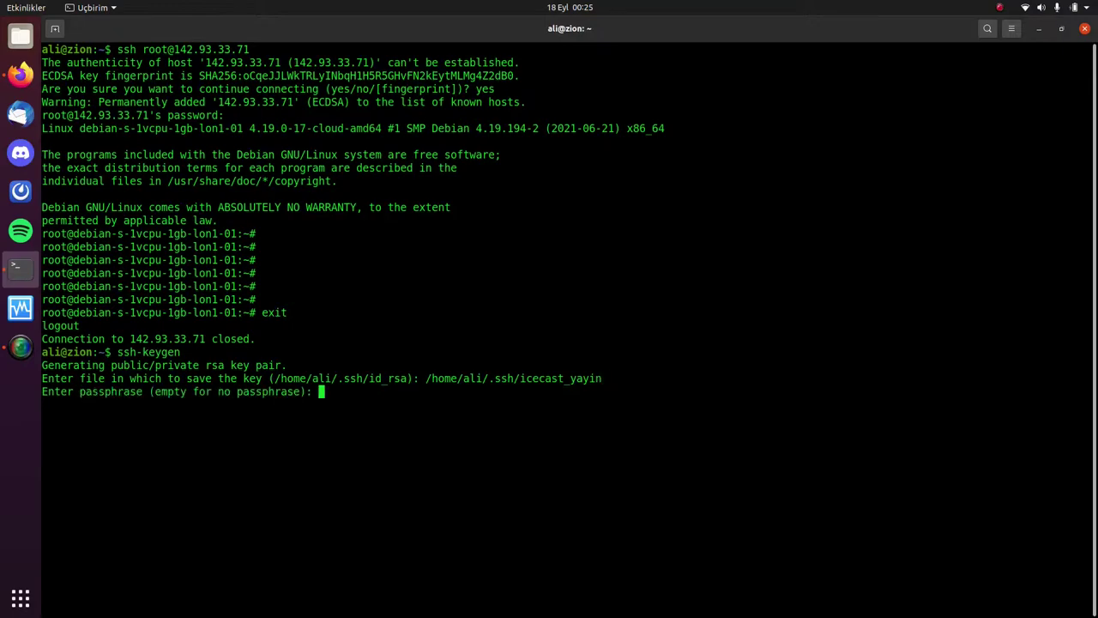
{"action": "key", "text": "Return"}
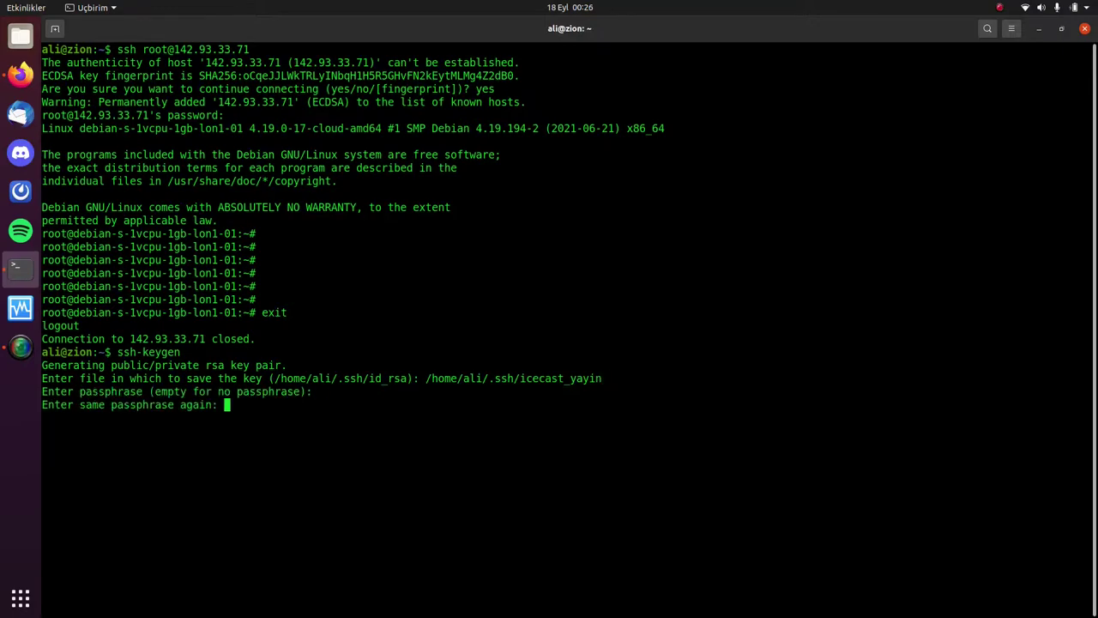
{"action": "key", "text": "Return"}
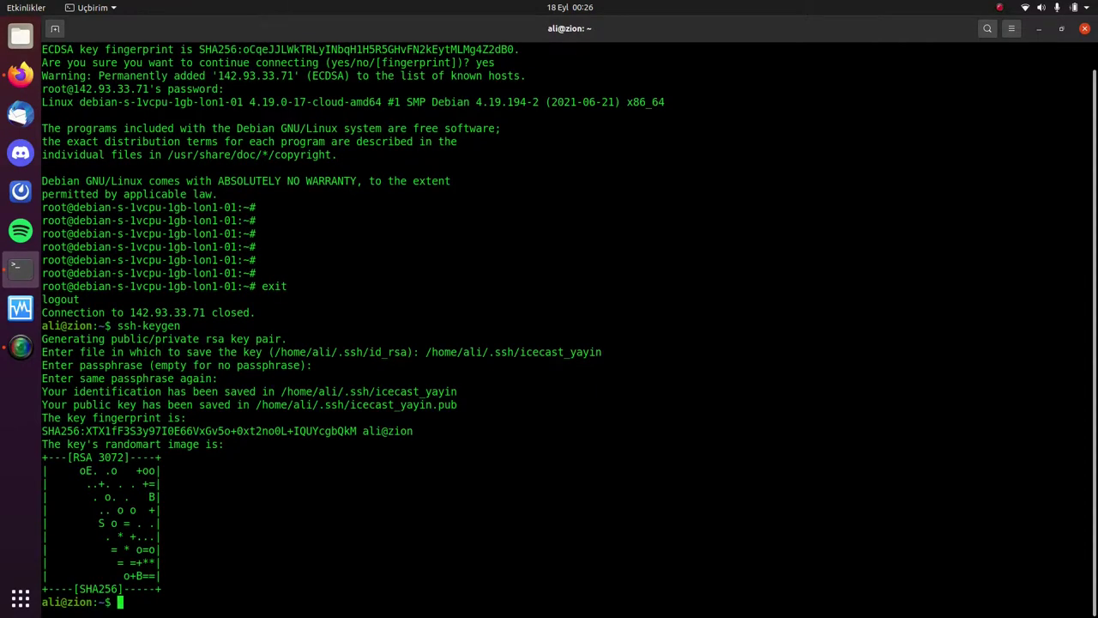
Print the public key with cat ~/.ssh/icecast_yayin.pub.
{"action": "left_click_drag", "start_coordinate": [256, 404], "coordinate": [447, 406]}
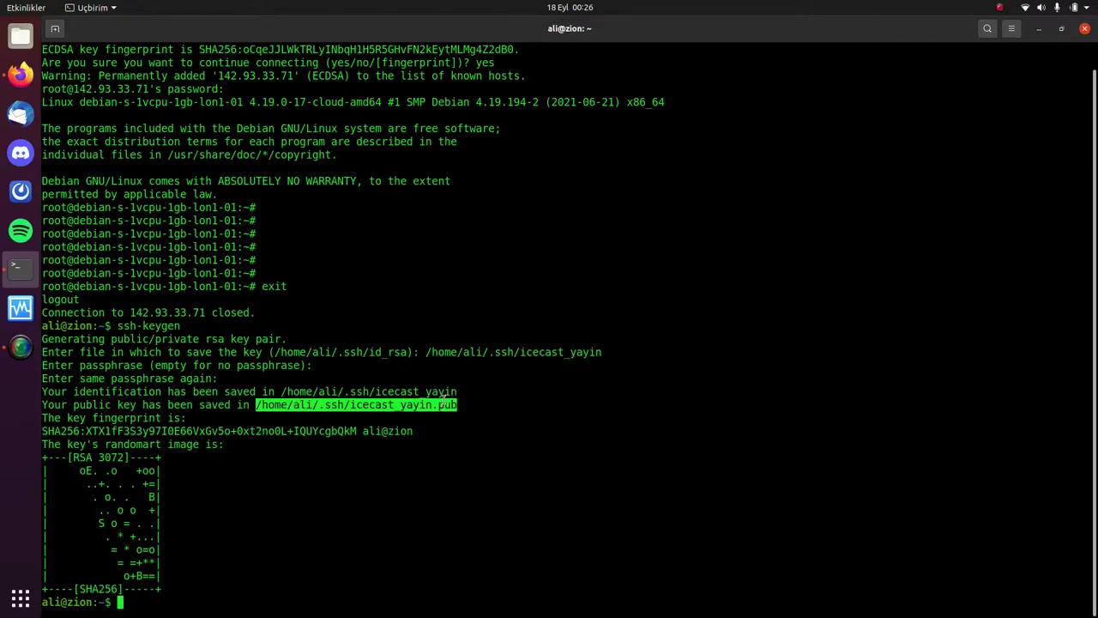
{"action": "type", "text": "cat"}
{"action": "right_click", "coordinate": [325, 404]}
{"action": "left_click", "coordinate": [343, 415]}
{"action": "left_click", "coordinate": [244, 609]}
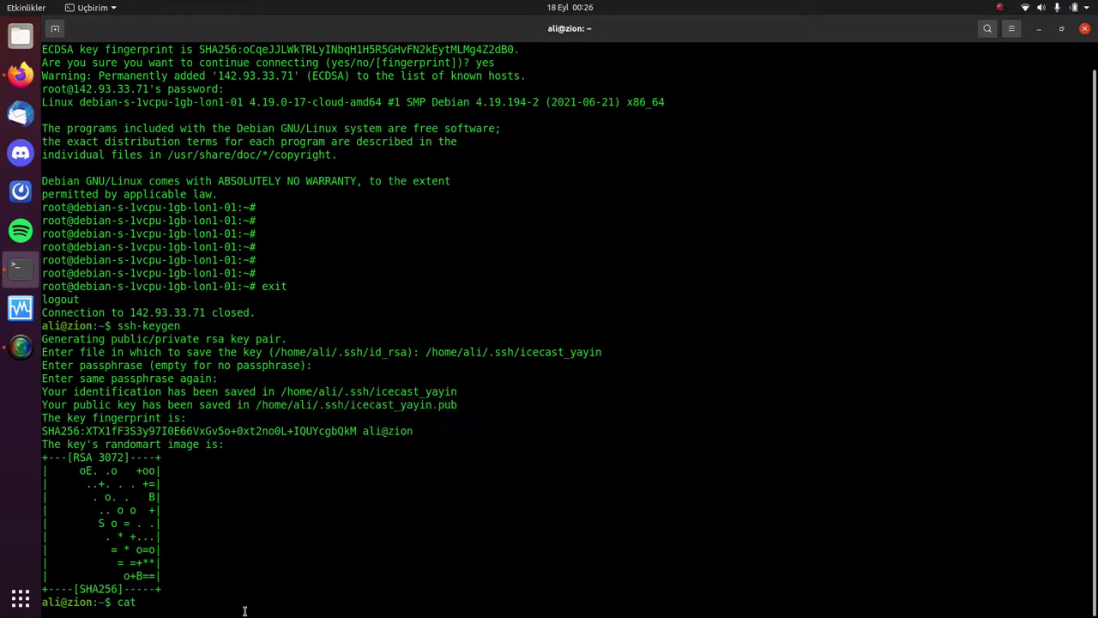
{"action": "key", "text": "ctrl+shift+v"}
{"action": "key", "text": "Return"}
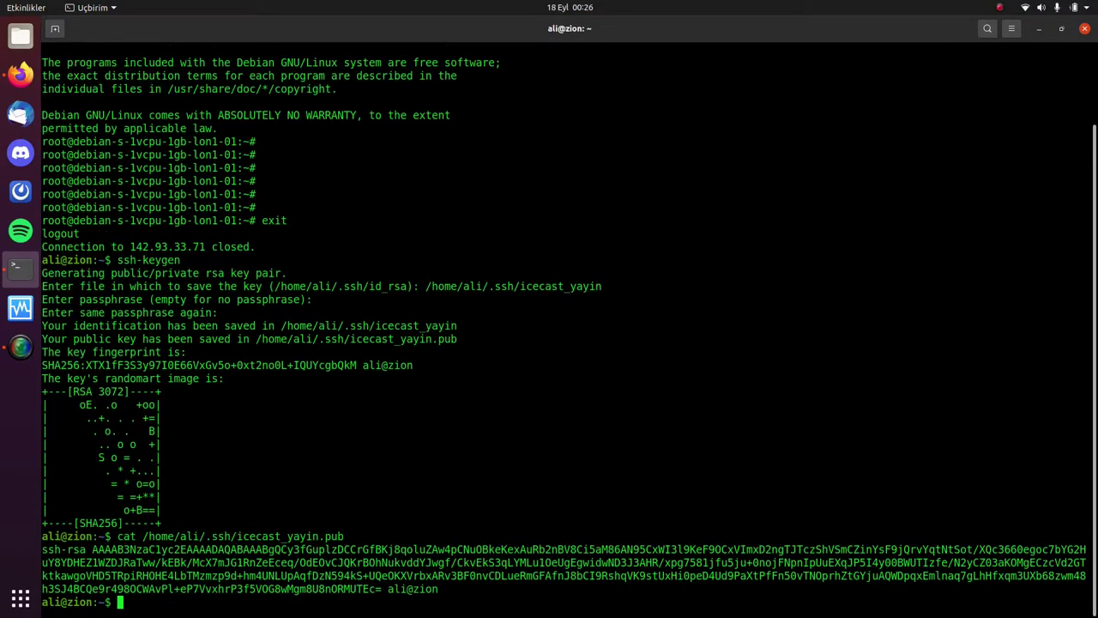
Copy the printed ssh-rsa public key and return to DigitalOcean's add-key dialog.
{"action": "left_click_drag", "start_coordinate": [442, 589], "coordinate": [34, 550]}
{"action": "right_click", "coordinate": [76, 553]}
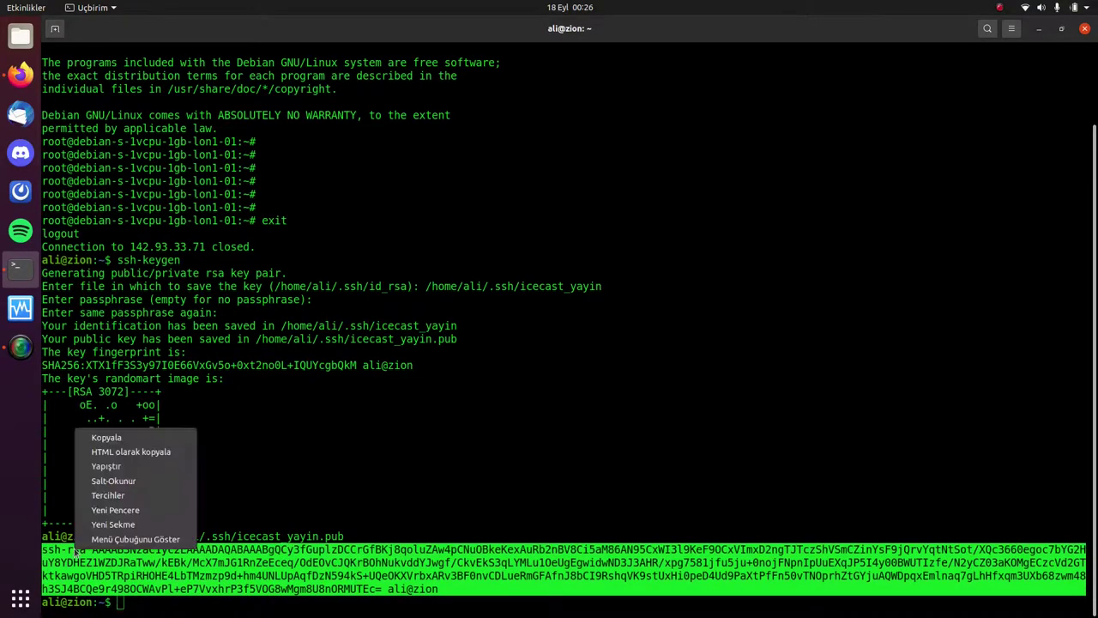
{"action": "left_click", "coordinate": [110, 437]}
{"action": "left_click", "coordinate": [20, 77]}
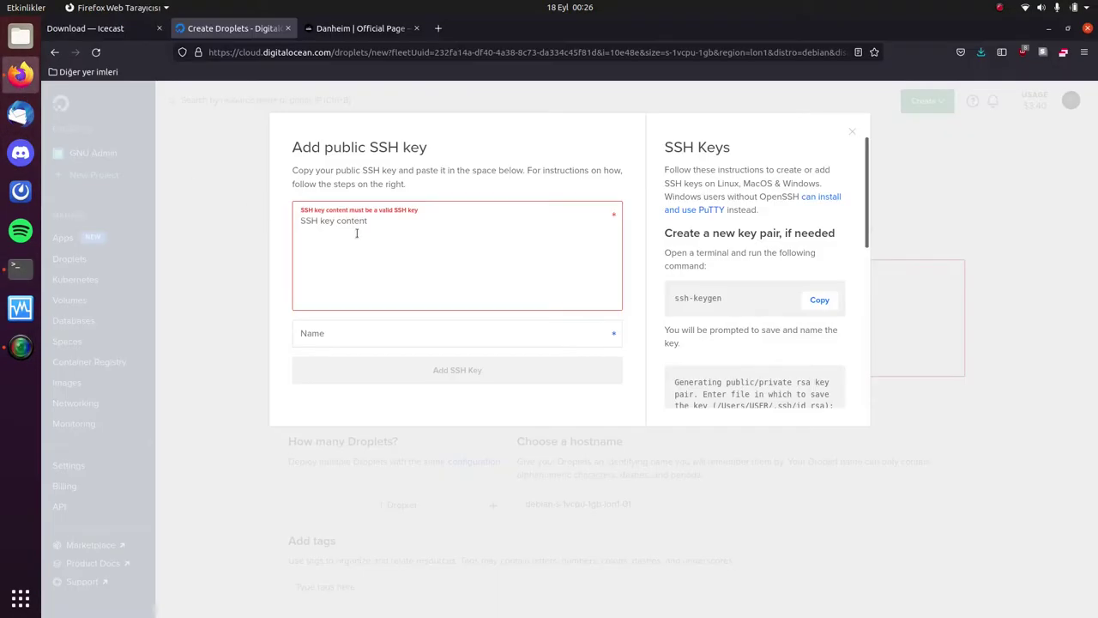
Paste the public key, name it icecast-test, and add it as an SSH key.
{"action": "key", "text": "ctrl+v"}
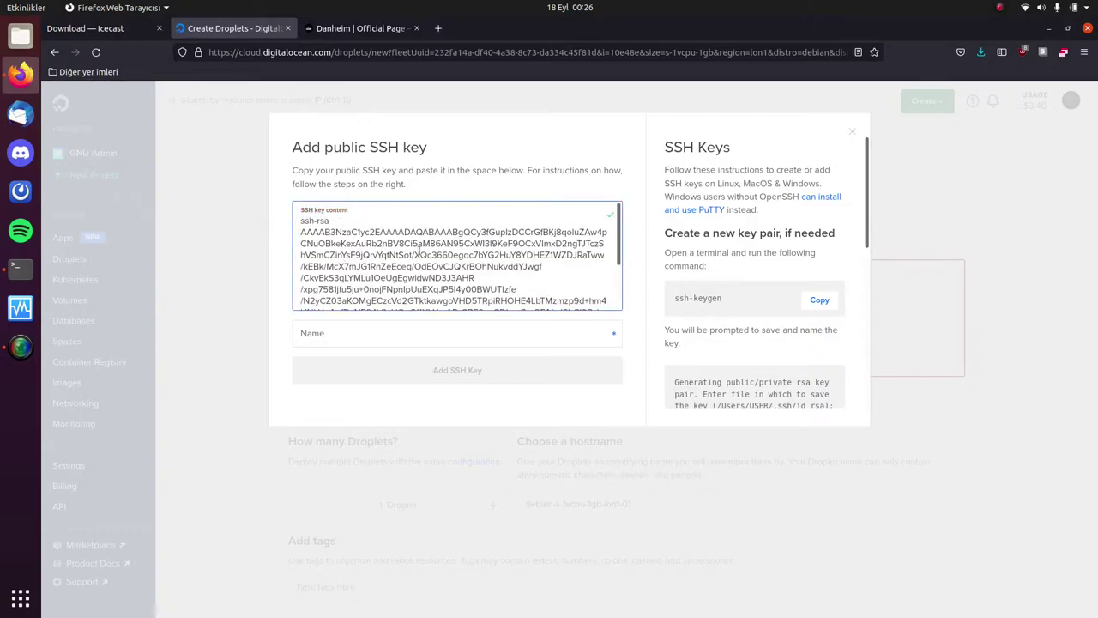
{"action": "scroll", "coordinate": [419, 253], "scroll_direction": "down", "scroll_amount": 3}
{"action": "left_click", "coordinate": [338, 335]}
{"action": "type", "text": "icecast-test"}
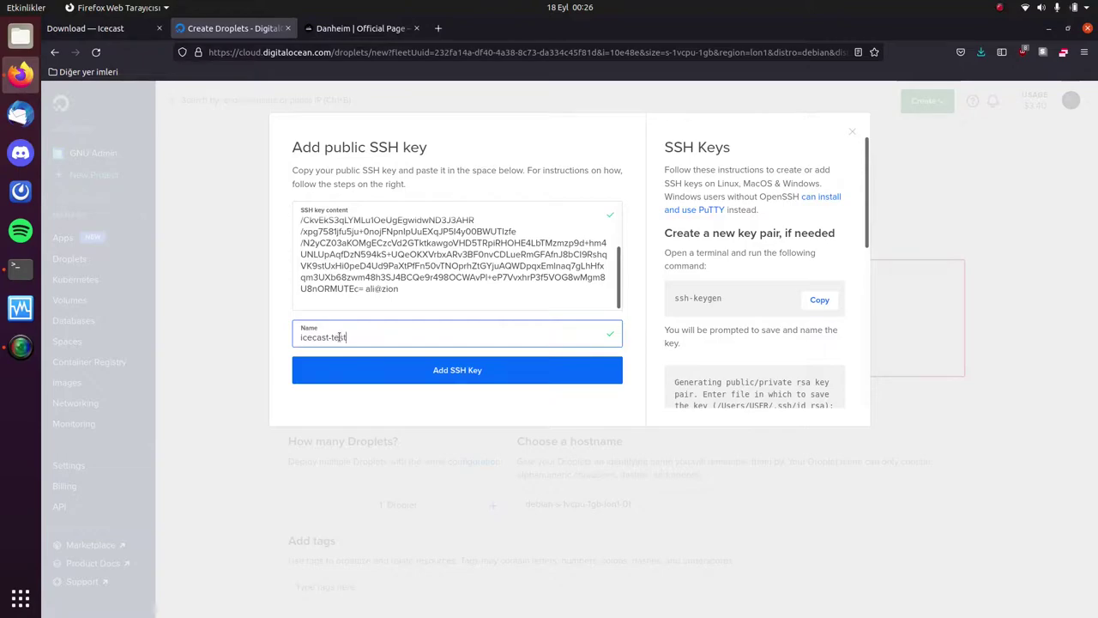
{"action": "left_click", "coordinate": [483, 373]}
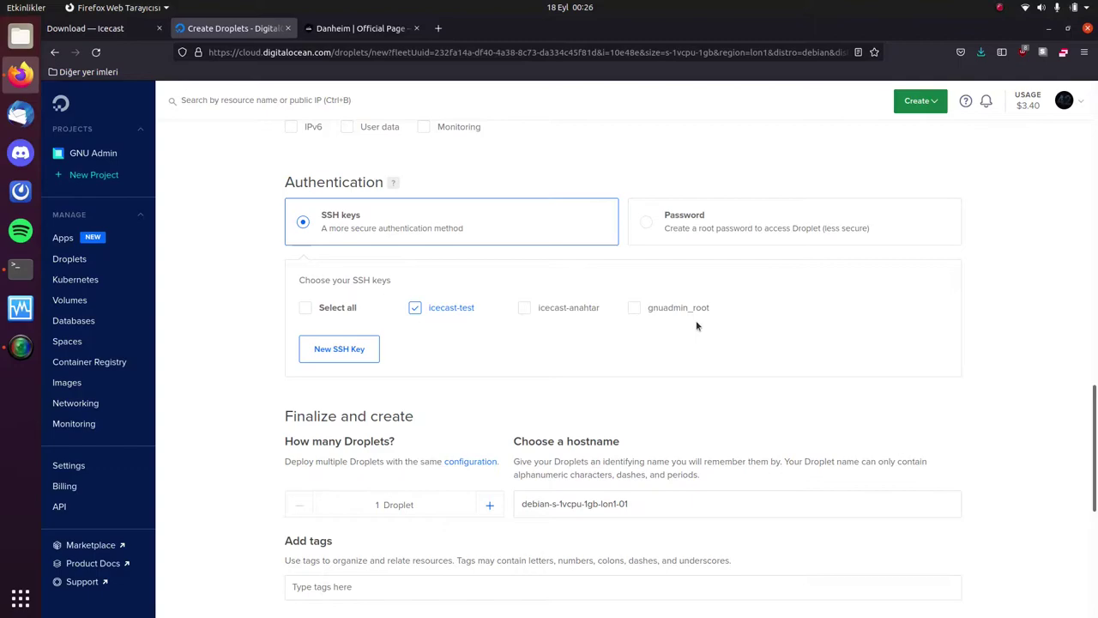
Replace the hostname with debian-radyo and add the tags icecast and radyo.
{"action": "mouse_move", "coordinate": [425, 309]}
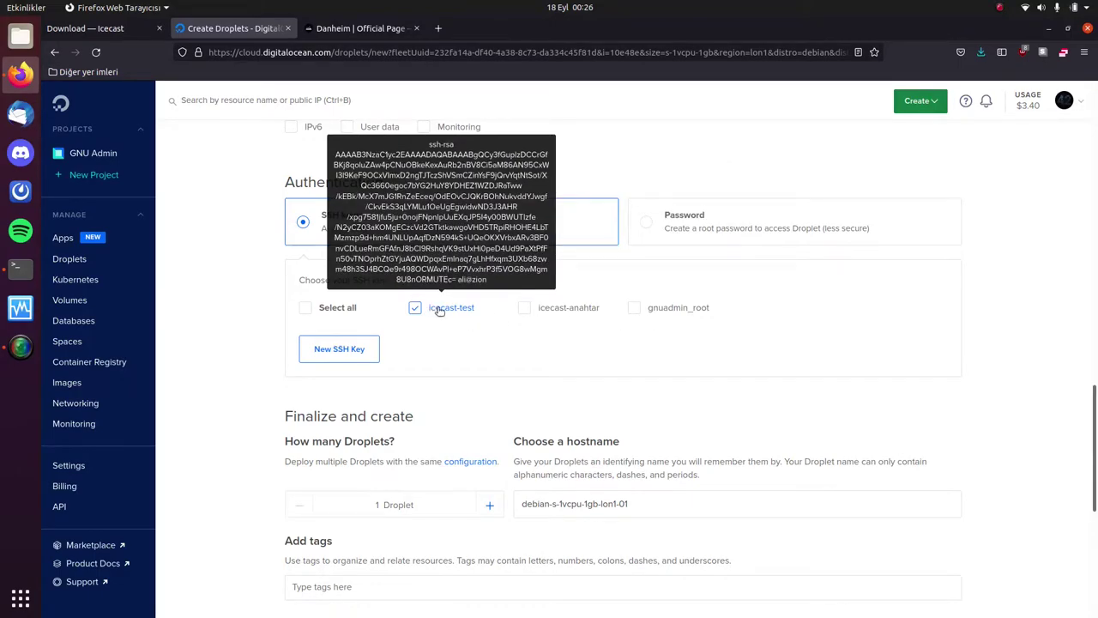
{"action": "scroll", "coordinate": [439, 310], "scroll_direction": "down", "scroll_amount": 3}
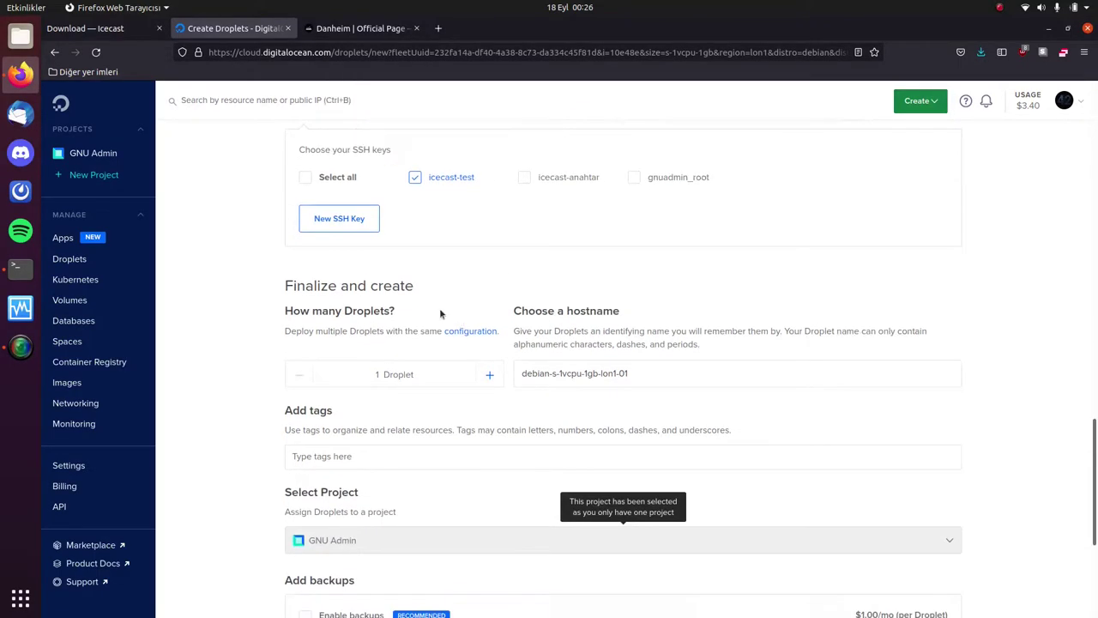
{"action": "triple_click", "coordinate": [671, 378]}
{"action": "type", "text": "debian-radyo"}
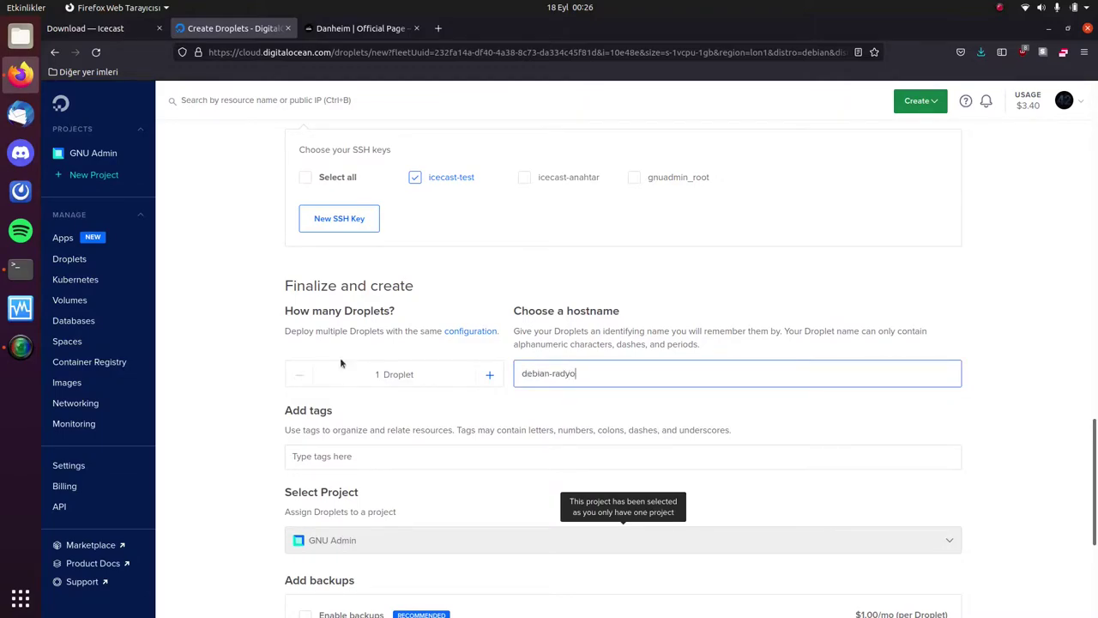
{"action": "scroll", "coordinate": [341, 360], "scroll_direction": "down", "scroll_amount": 5}
{"action": "left_click", "coordinate": [350, 261]}
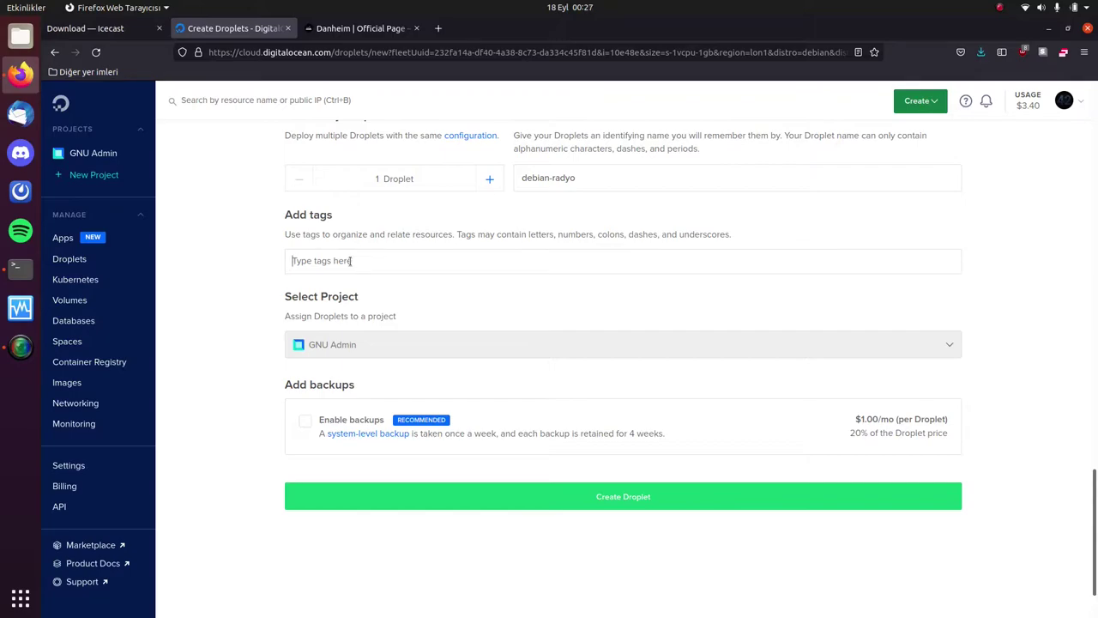
{"action": "type", "text": "icecast,radyo"}
Create the debian-radyo Debian droplet and copy its IP 139.59.177.98 from the project page.
{"action": "left_click", "coordinate": [623, 497]}
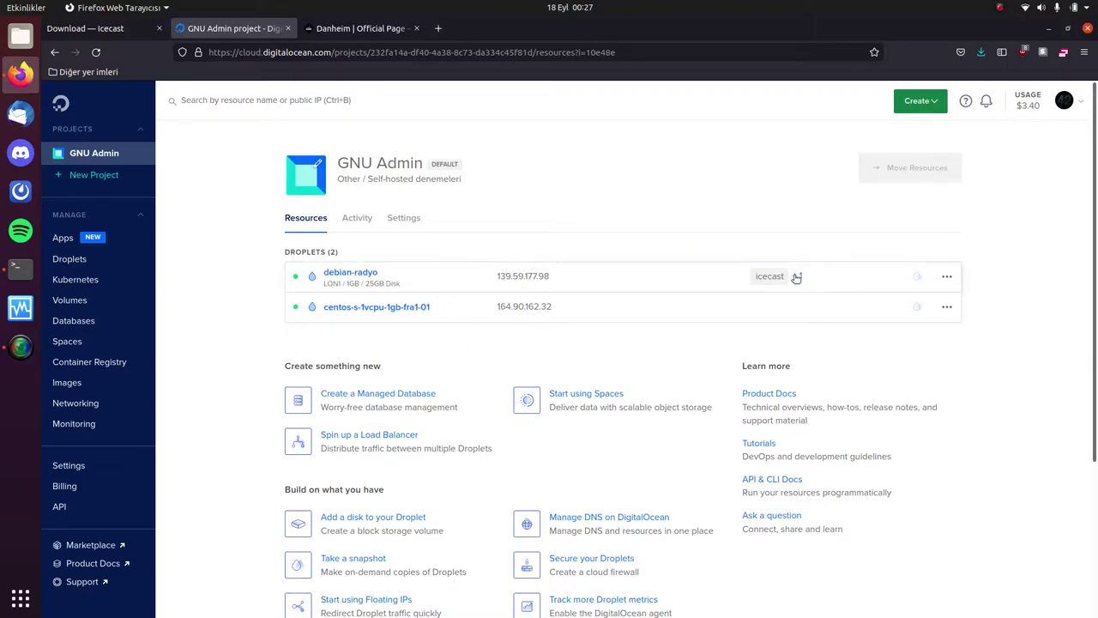
{"action": "mouse_move", "coordinate": [801, 279]}
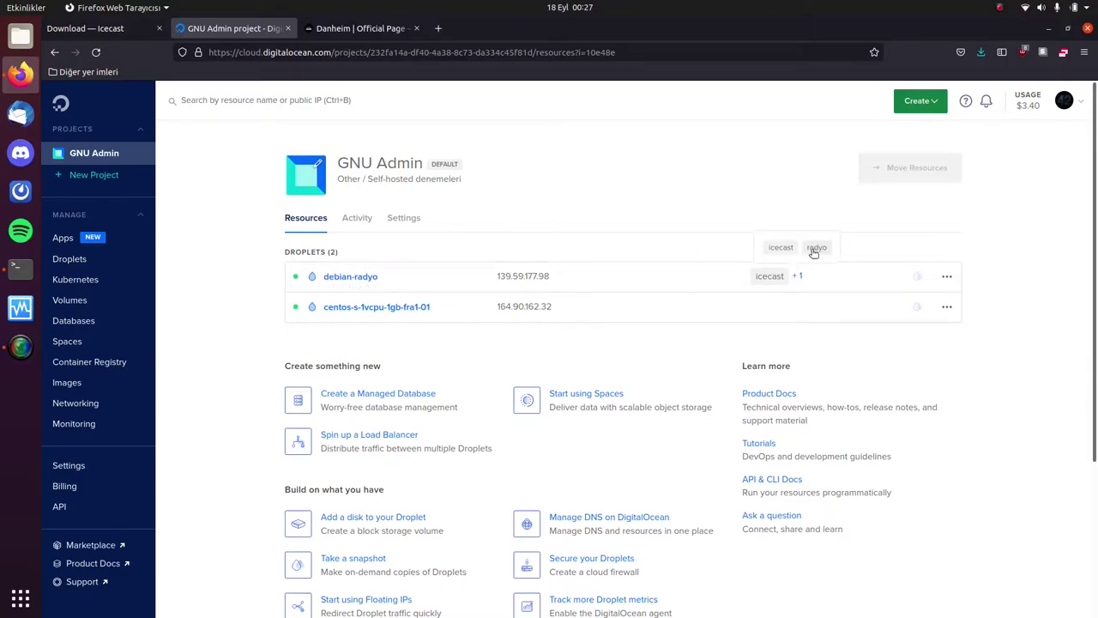
{"action": "left_click", "coordinate": [562, 279]}
{"action": "left_click", "coordinate": [20, 267]}
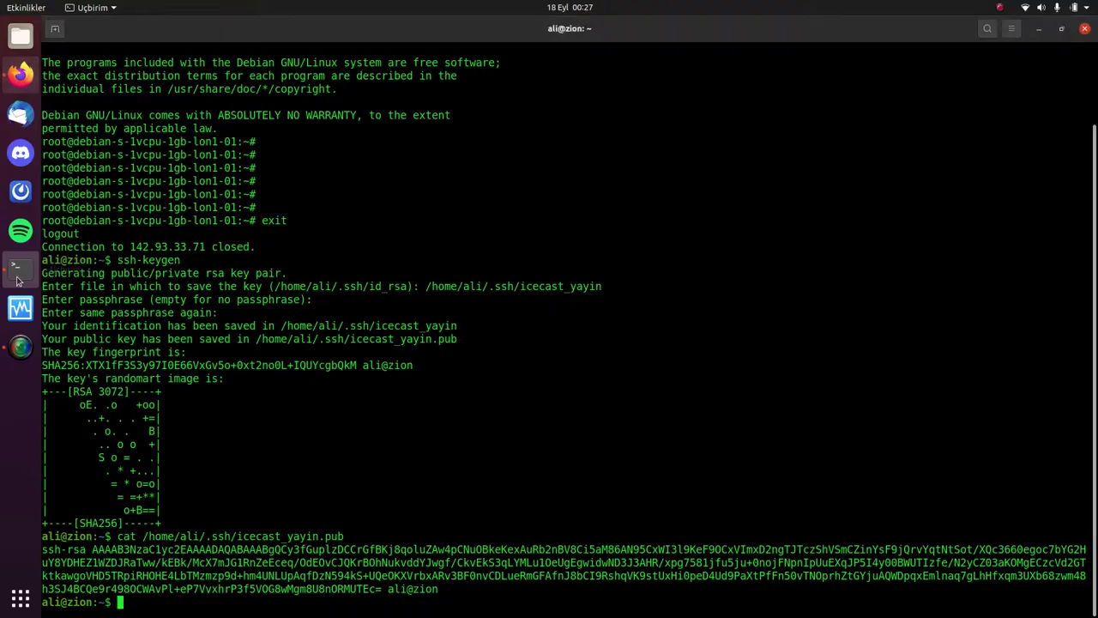
{"action": "type", "text": "ssh"}
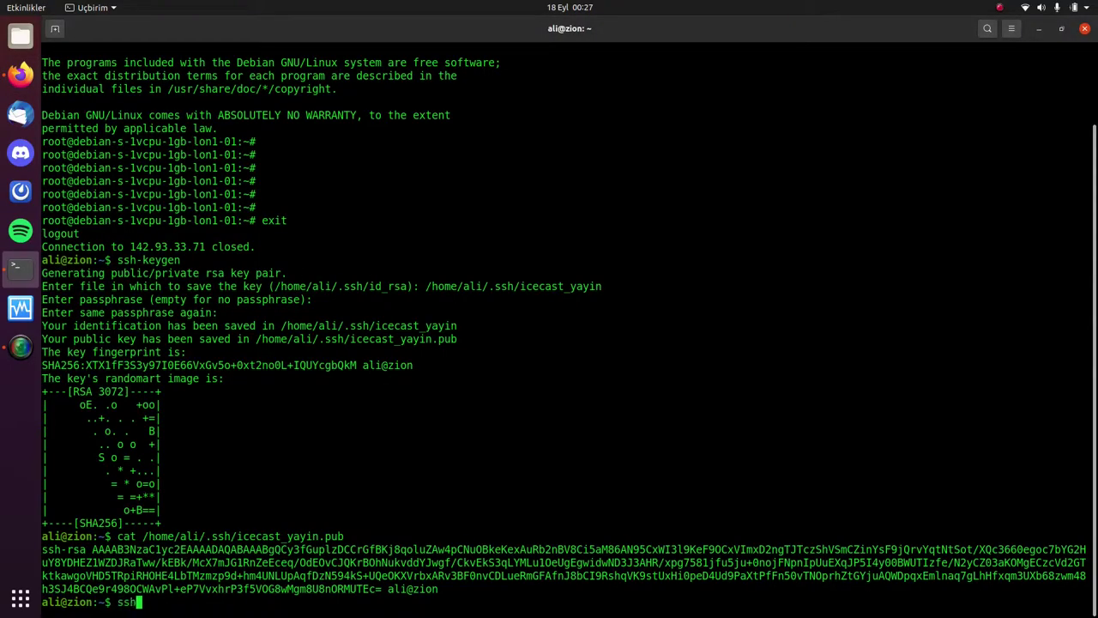
{"action": "type", "text": " root@"}
{"action": "key", "text": "ctrl+shift+v"}
{"action": "key", "text": "Return"}
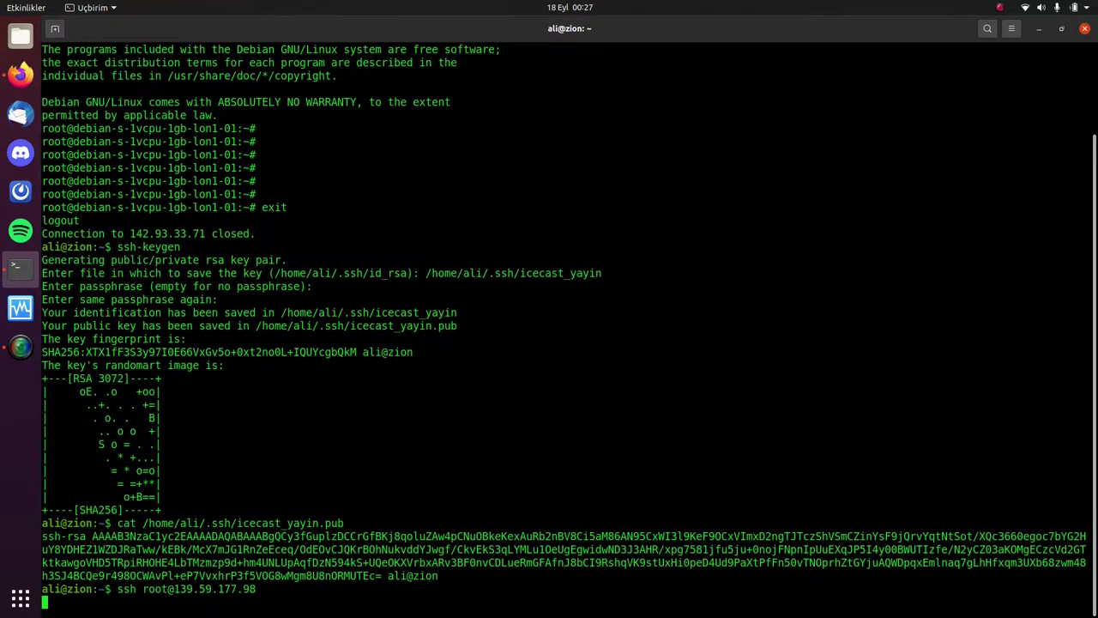
{"action": "type", "text": "yes"}
{"action": "key", "text": "Return"}
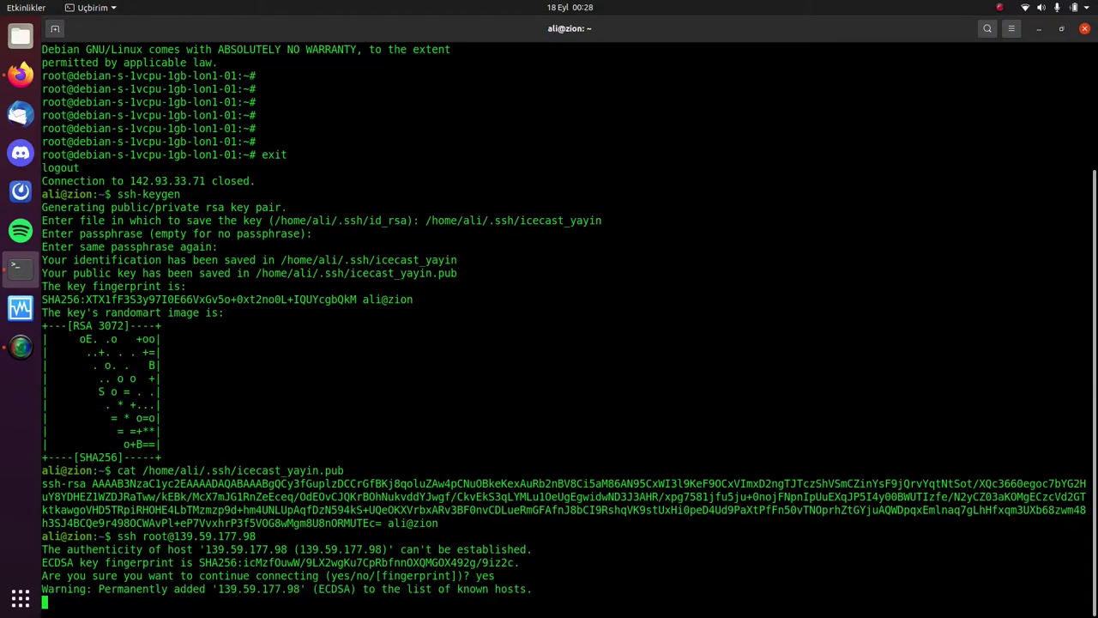
{"action": "type", "text": "●●●●●●"}
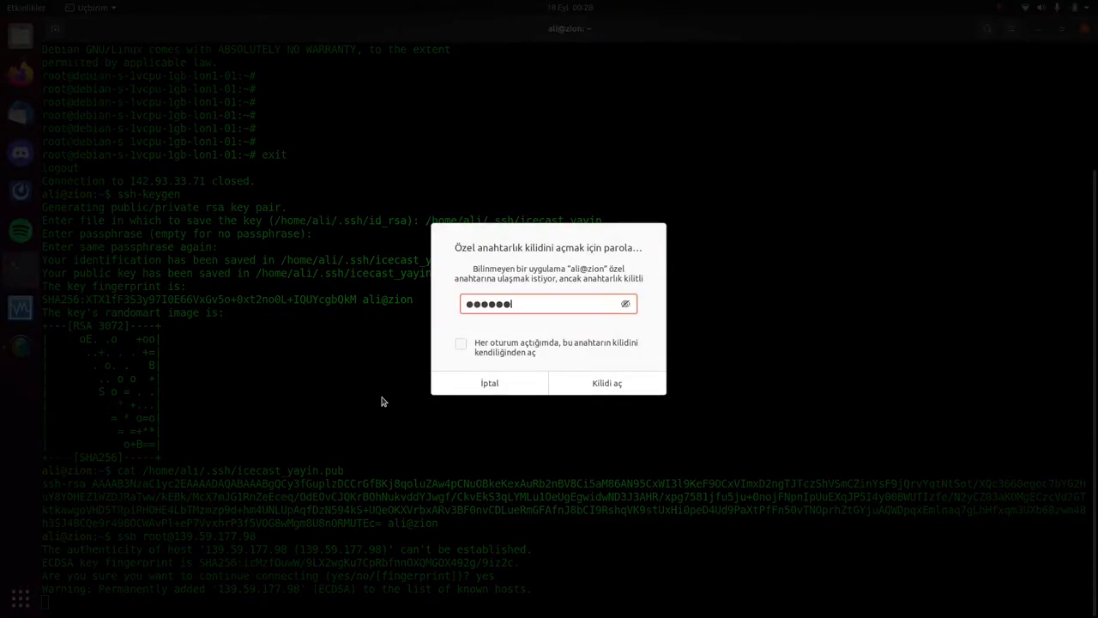
{"action": "left_click", "coordinate": [601, 382]}
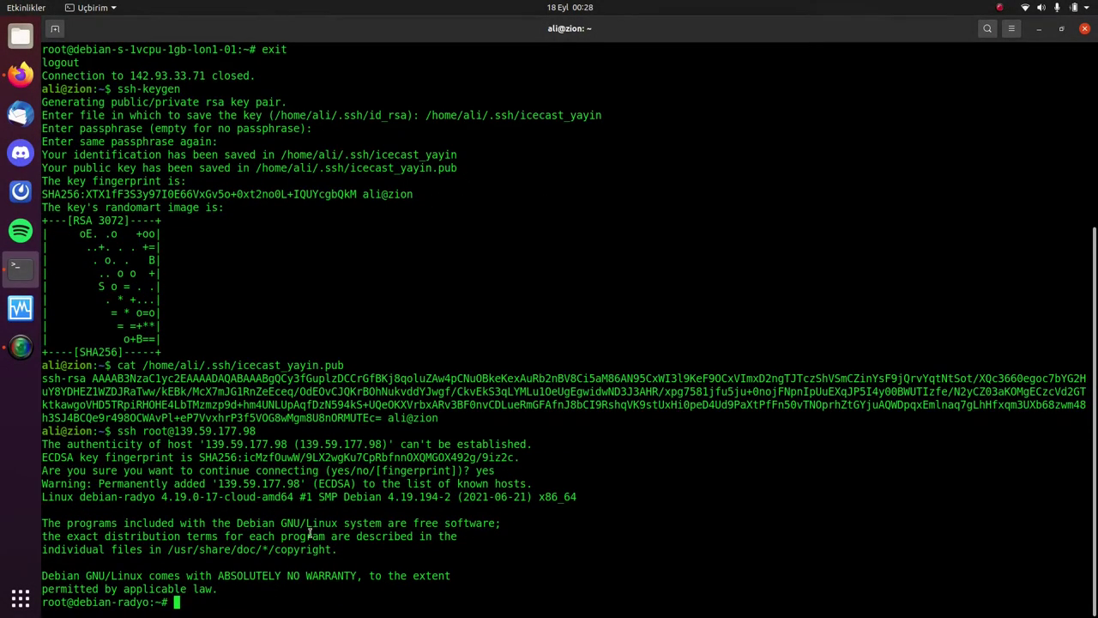
{"action": "key", "text": "ctrl+l"}
{"action": "key", "text": "Return"}
{"action": "key", "text": "Return"}
{"action": "key", "text": "Return"}
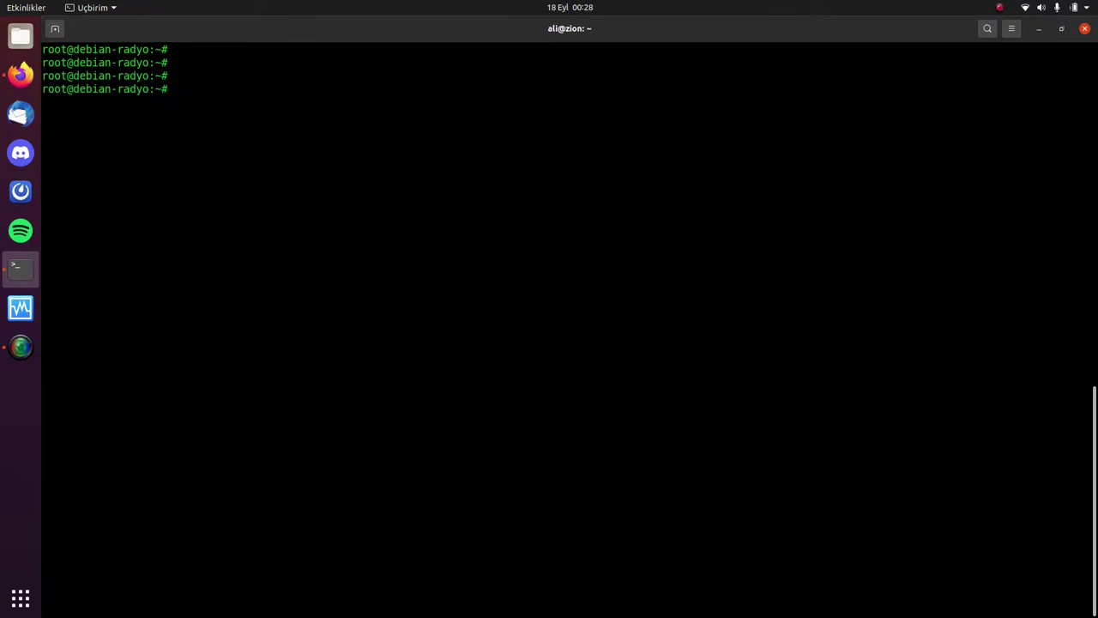
Run apt-get update, then apt-get upgrade, confirming the upgrade with y.
{"action": "type", "text": "apt-get update"}
{"action": "key", "text": "Return"}
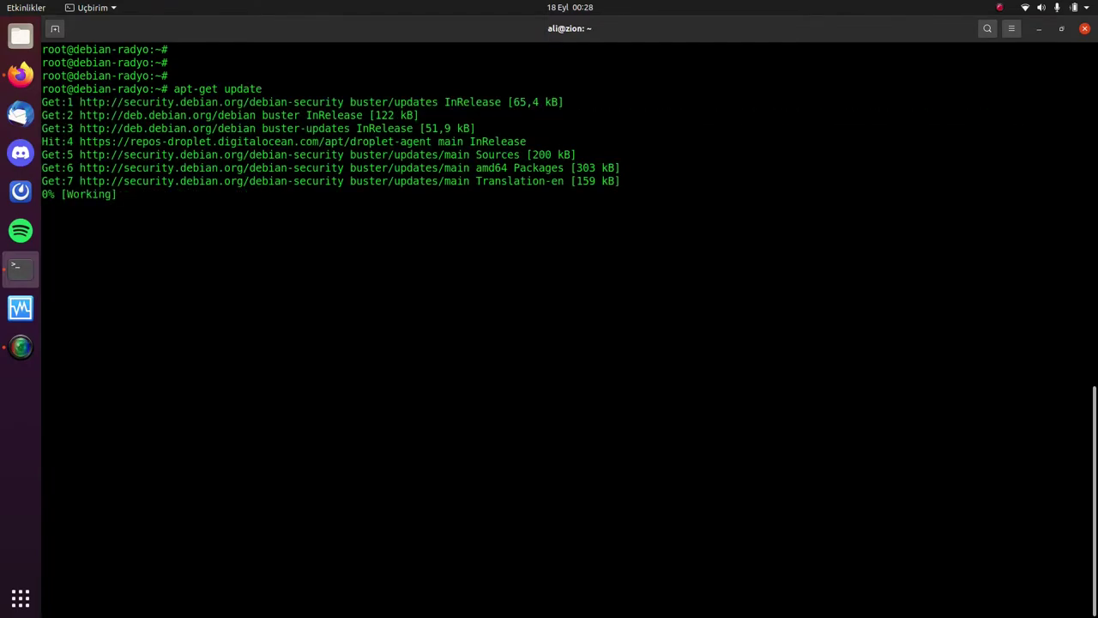
{"action": "key", "text": "Up"}
{"action": "key", "text": "BackSpace"}
{"action": "key", "text": "BackSpace"}
{"action": "key", "text": "BackSpace"}
{"action": "key", "text": "BackSpace"}
{"action": "type", "text": "grade"}
{"action": "key", "text": "Return"}
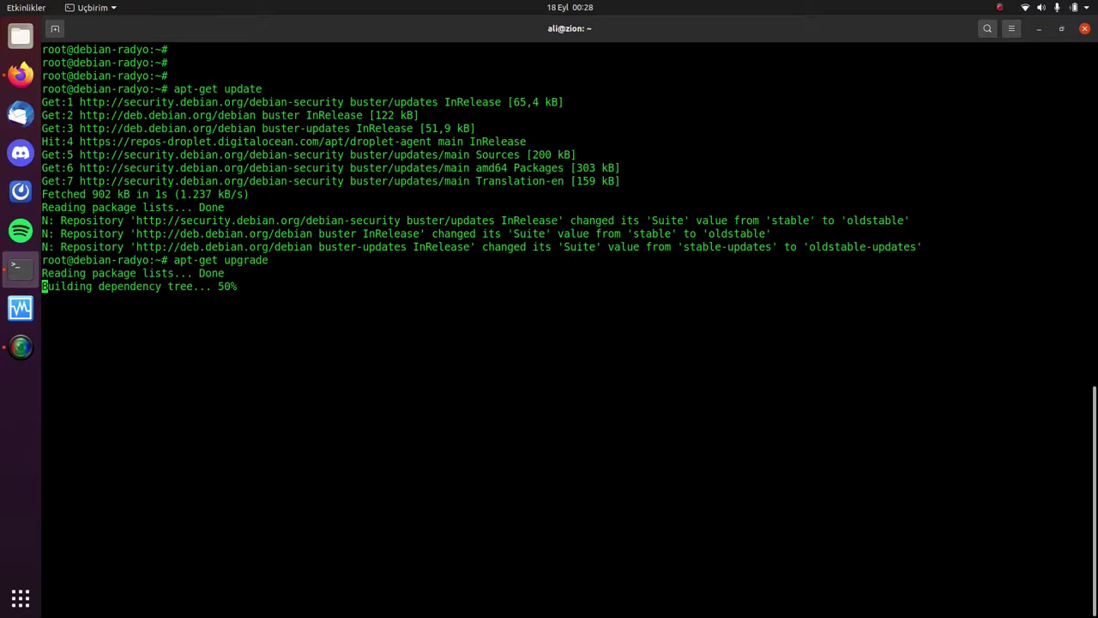
{"action": "type", "text": "y"}
{"action": "key", "text": "Return"}
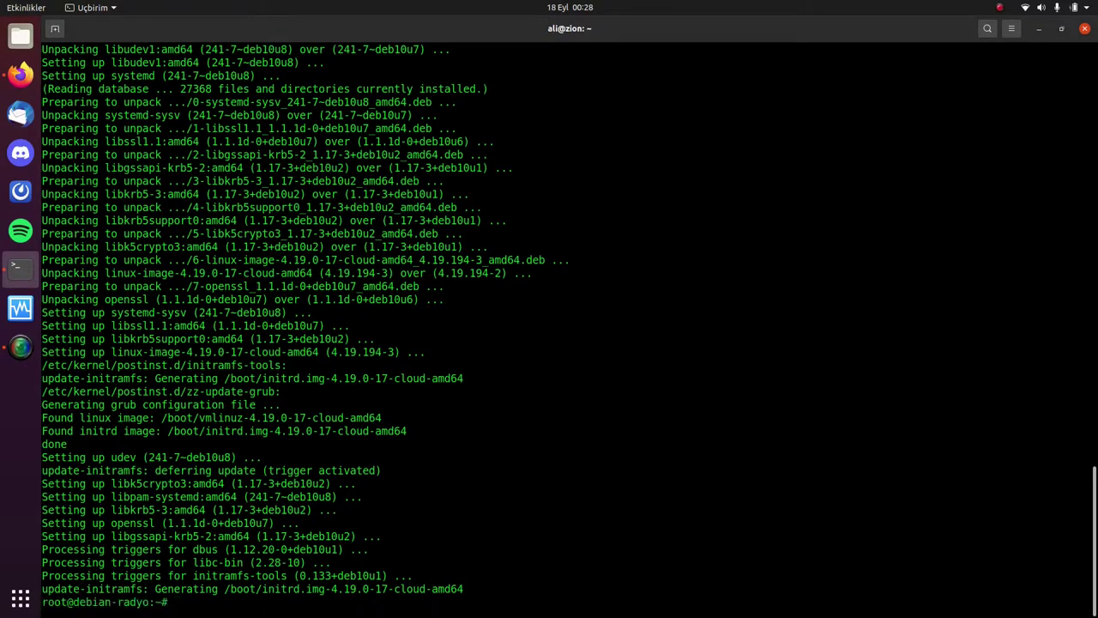
Run apt-cache search icecast and select a line in the matching package results.
{"action": "type", "text": "apt-cache search icecast"}
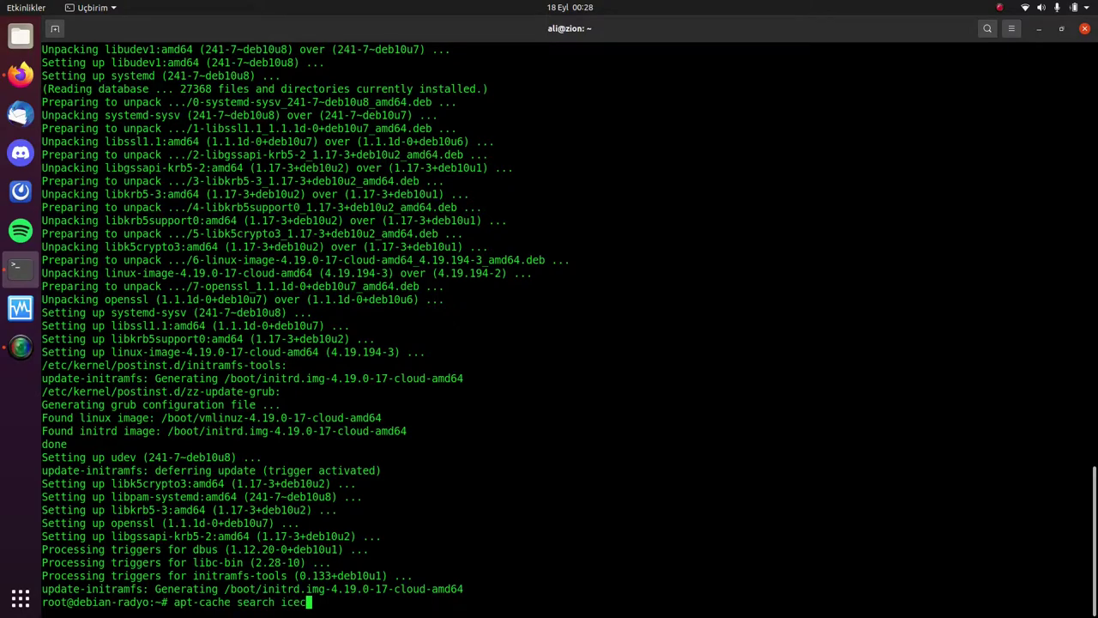
{"action": "key", "text": "Return"}
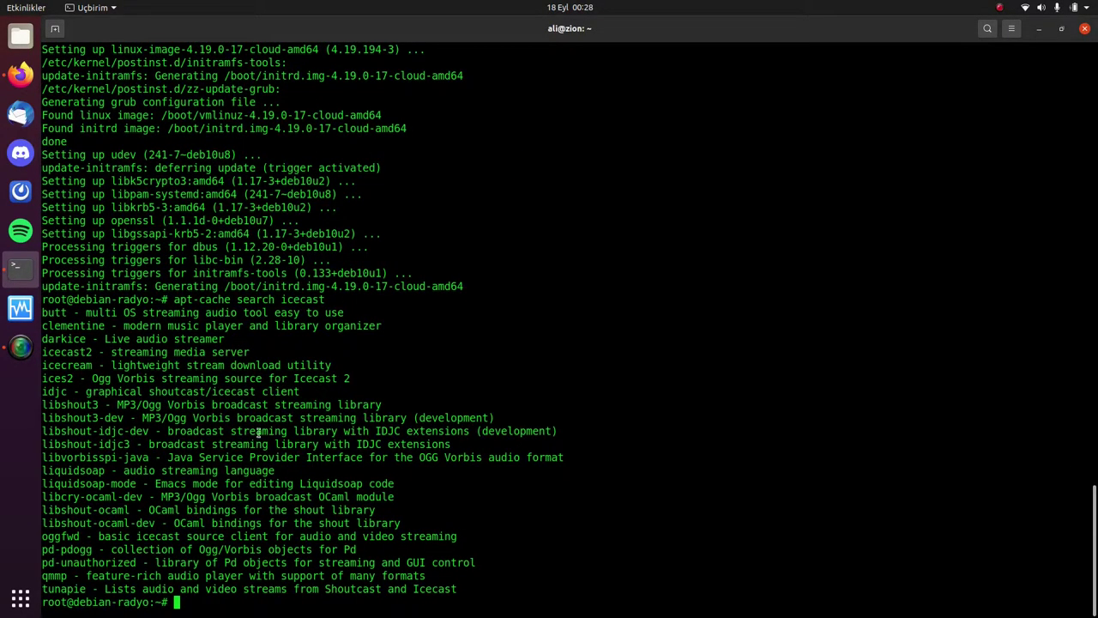
{"action": "left_click_drag", "start_coordinate": [66, 352], "coordinate": [168, 340]}
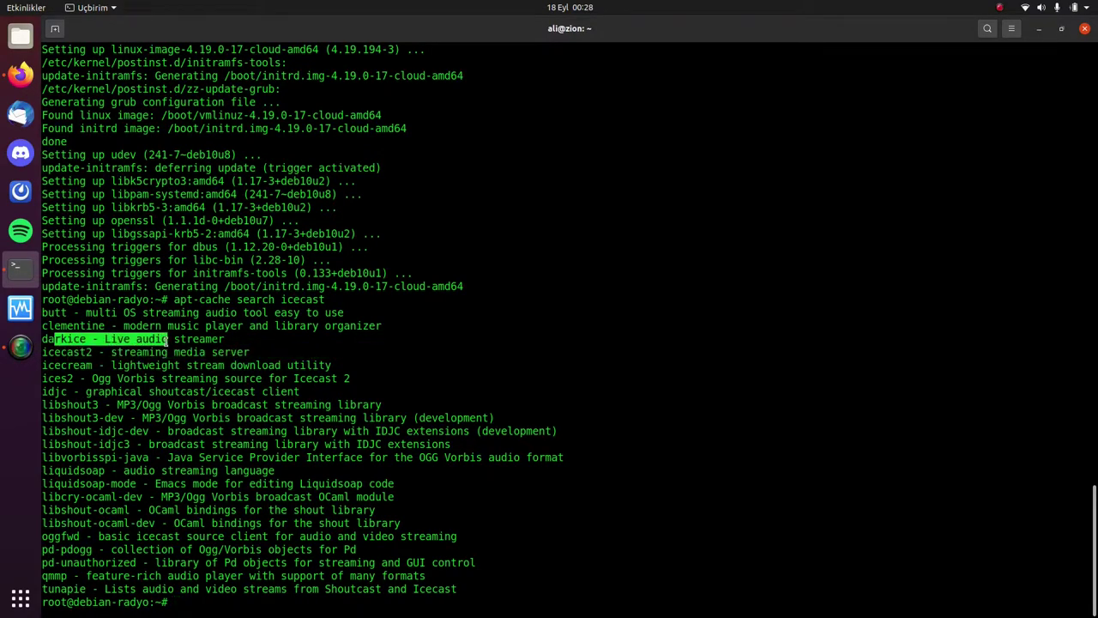